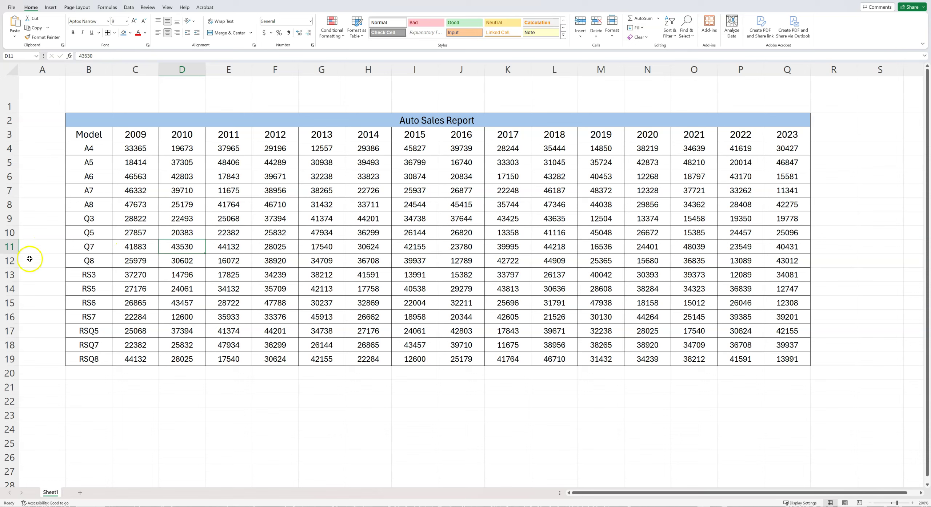
# Explore the Auto Sales Report by selecting row 11, the model names and blocks of sales figures
pyautogui.click(11, 248)
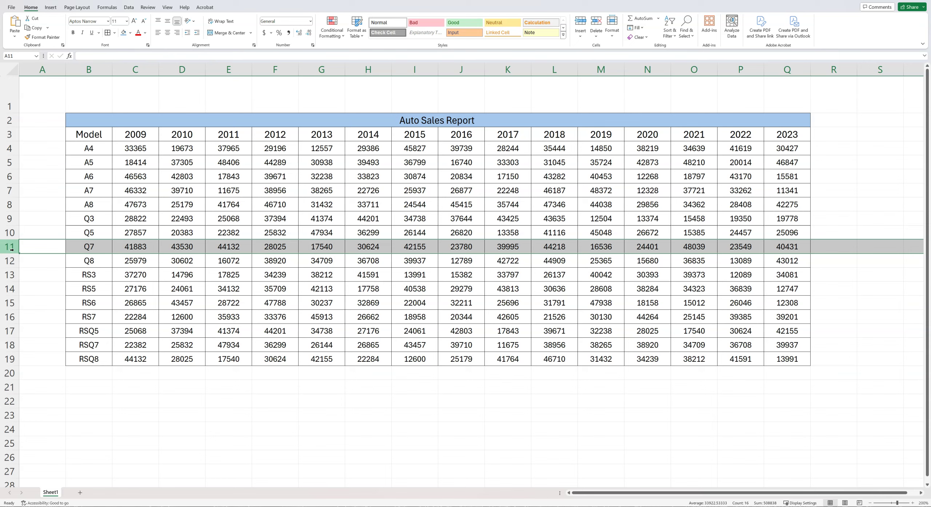
pyautogui.click(138, 275)
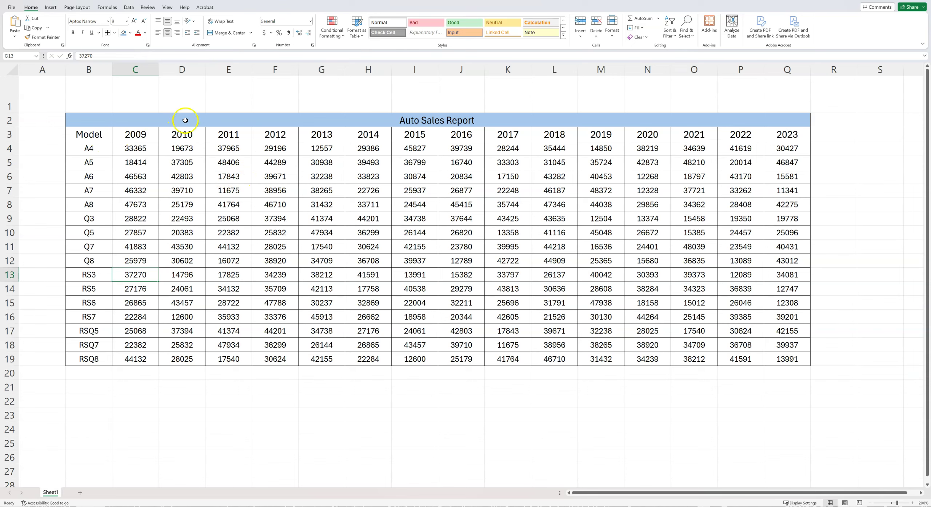
pyautogui.moveTo(187, 120); pyautogui.dragTo(175, 244)
pyautogui.click(225, 288)
pyautogui.moveTo(93, 135); pyautogui.dragTo(83, 355)
pyautogui.click(152, 309)
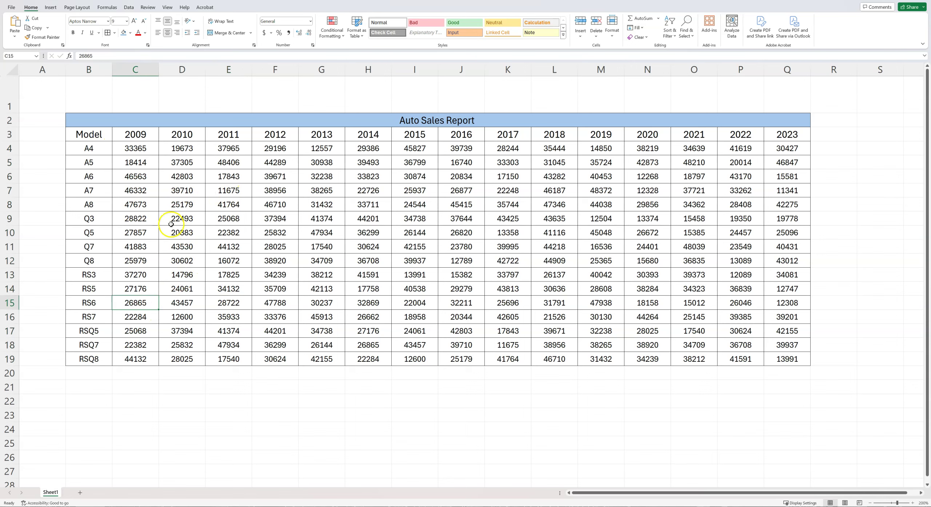
pyautogui.click(144, 200)
pyautogui.moveTo(135, 149); pyautogui.dragTo(770, 360)
pyautogui.click(748, 259)
pyautogui.moveTo(653, 235); pyautogui.dragTo(654, 220)
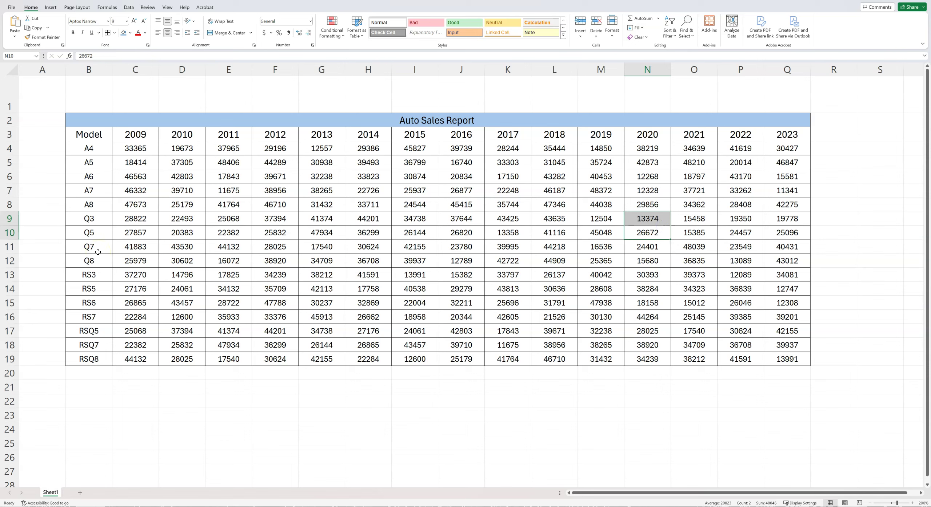
# Select model cells B11 and B12, assorted cells in rows 9–14, row 10 and column E
pyautogui.click(103, 248)
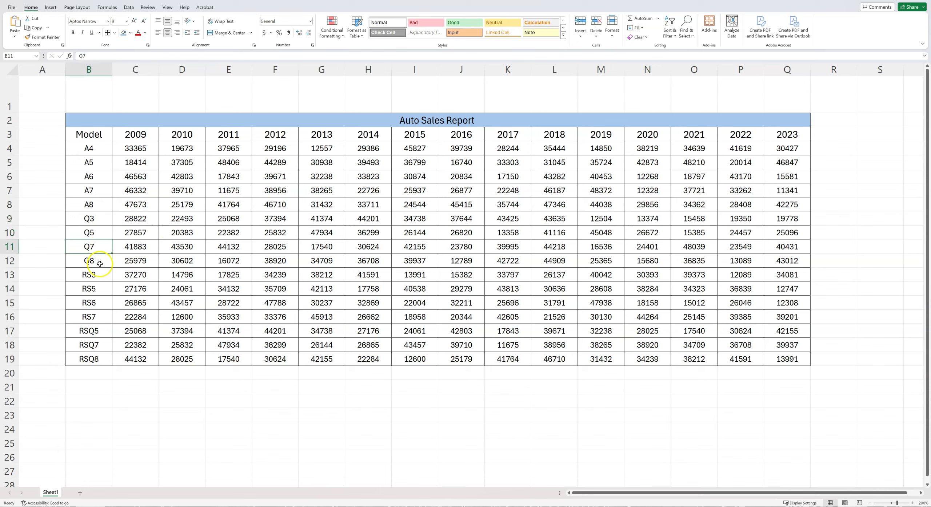
pyautogui.click(102, 262)
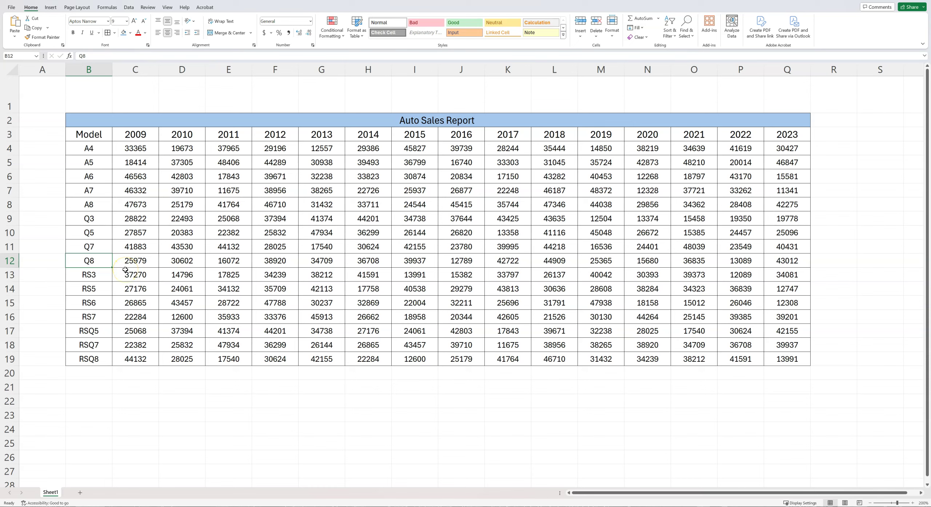
pyautogui.click(95, 250)
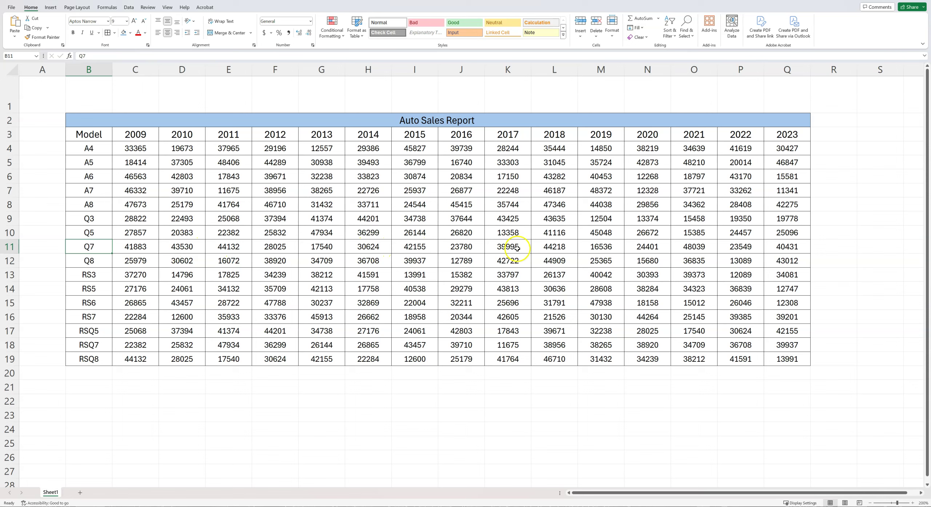
pyautogui.click(658, 245)
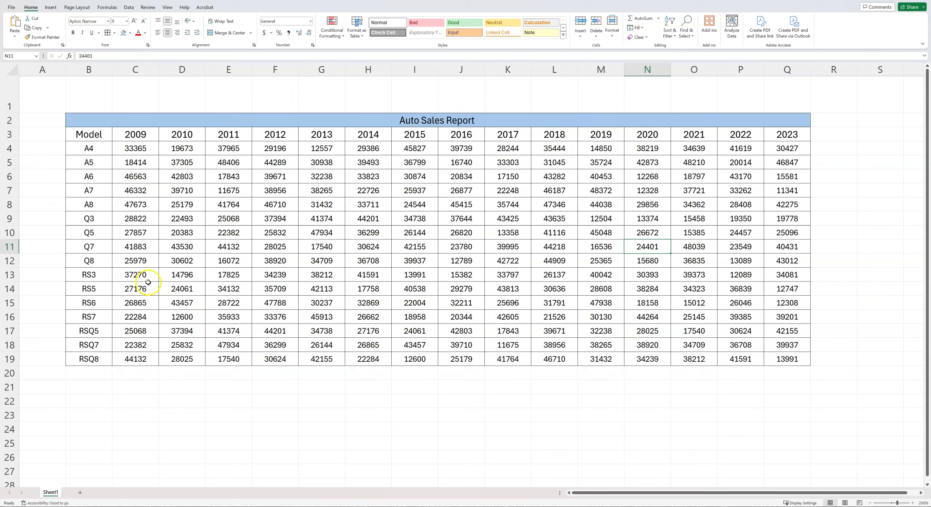
pyautogui.click(136, 274)
pyautogui.click(153, 223)
pyautogui.click(136, 238)
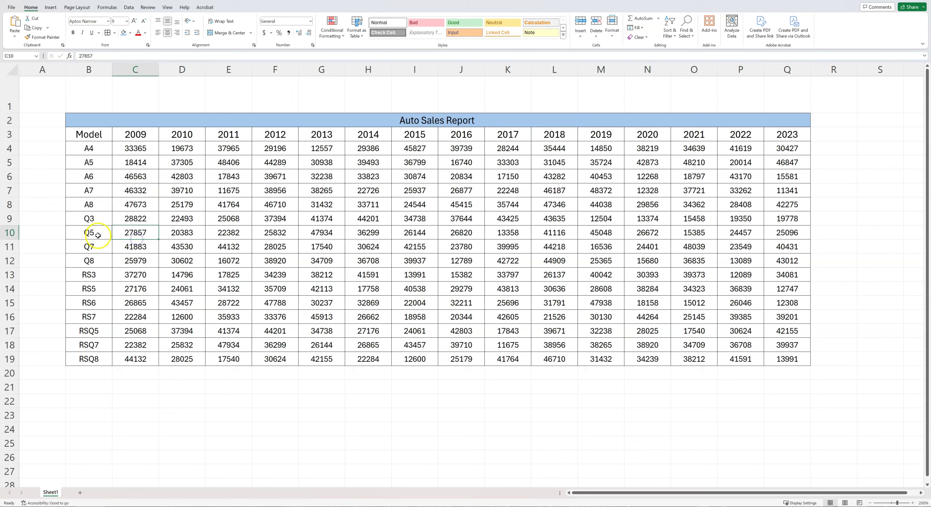
pyautogui.click(9, 232)
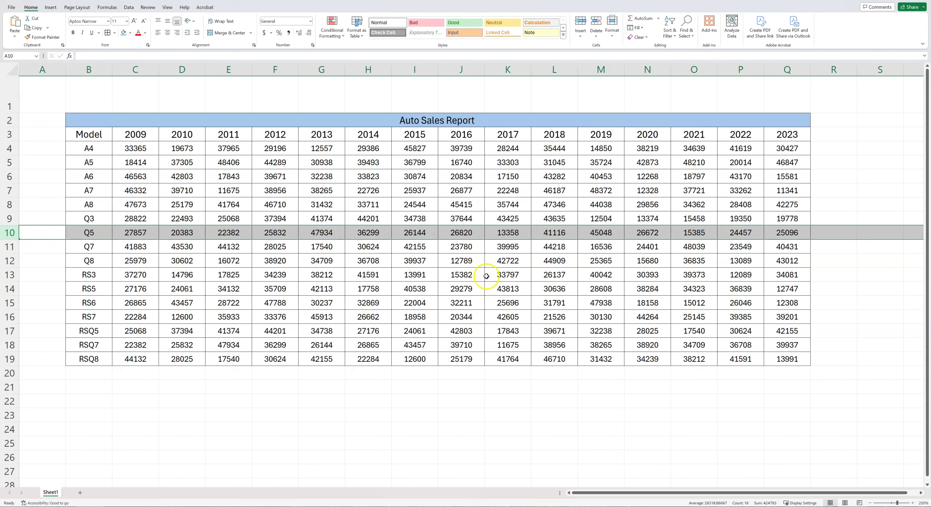
pyautogui.click(134, 244)
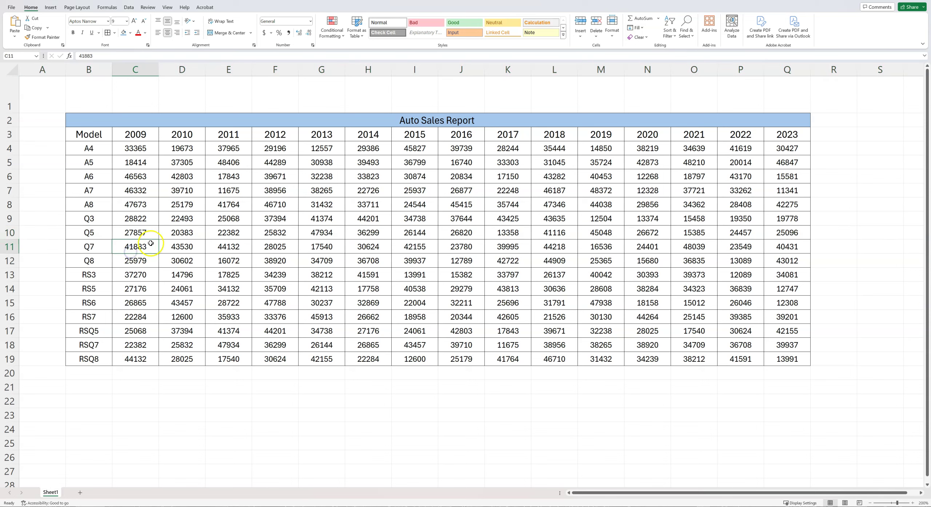
pyautogui.click(309, 247)
pyautogui.click(259, 288)
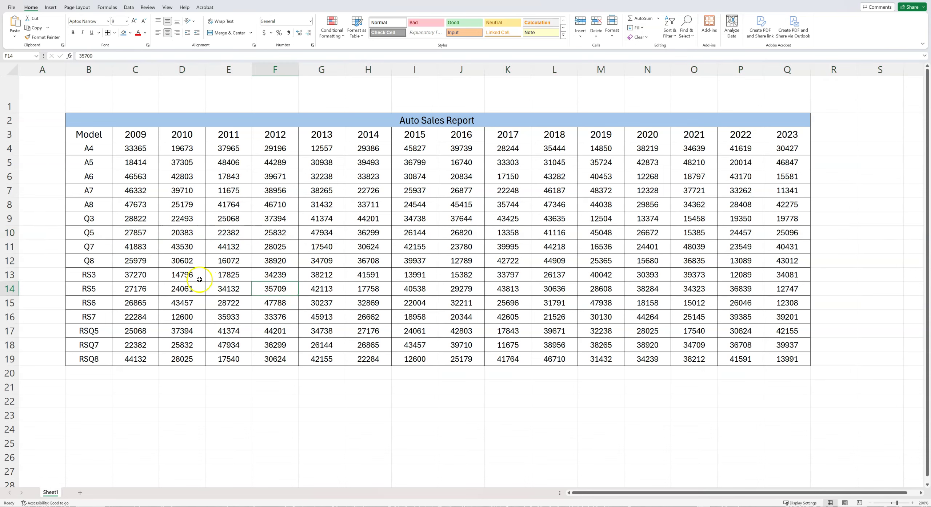
pyautogui.click(10, 232)
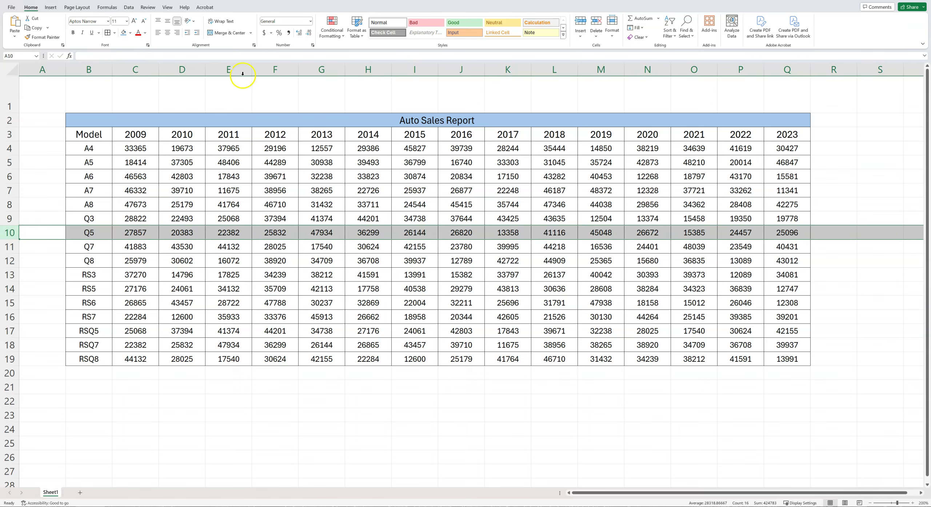
pyautogui.click(233, 69)
pyautogui.click(351, 228)
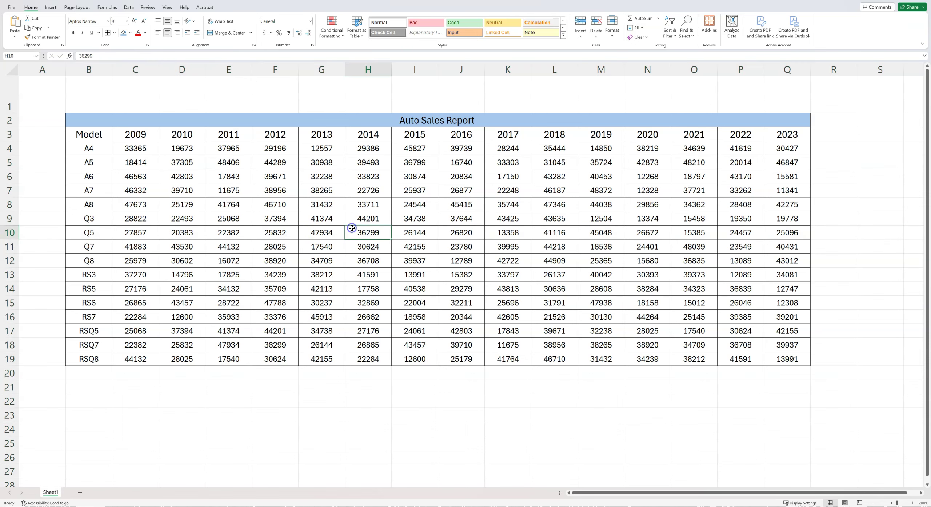
pyautogui.click(265, 265)
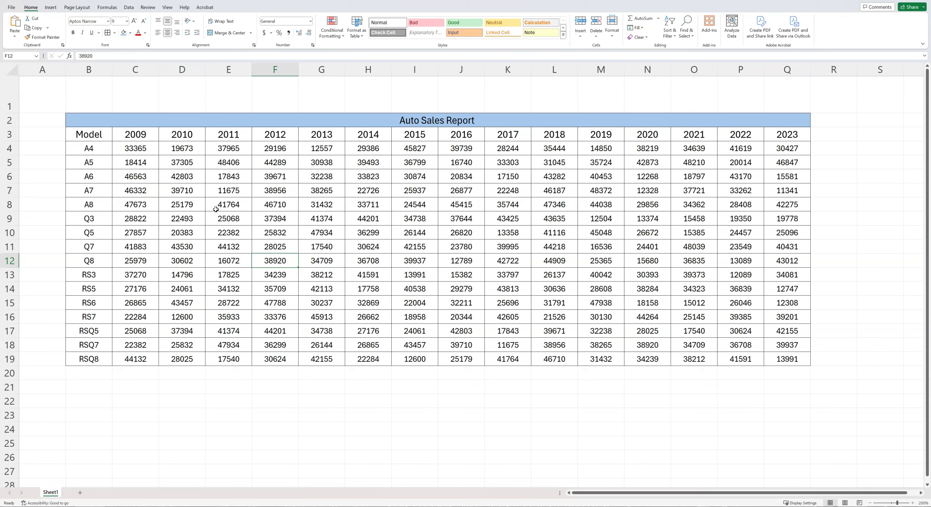
# Select the table B2:Q19 and start a new conditional formatting rule for it
pyautogui.hotkey('ctrl', 'a')
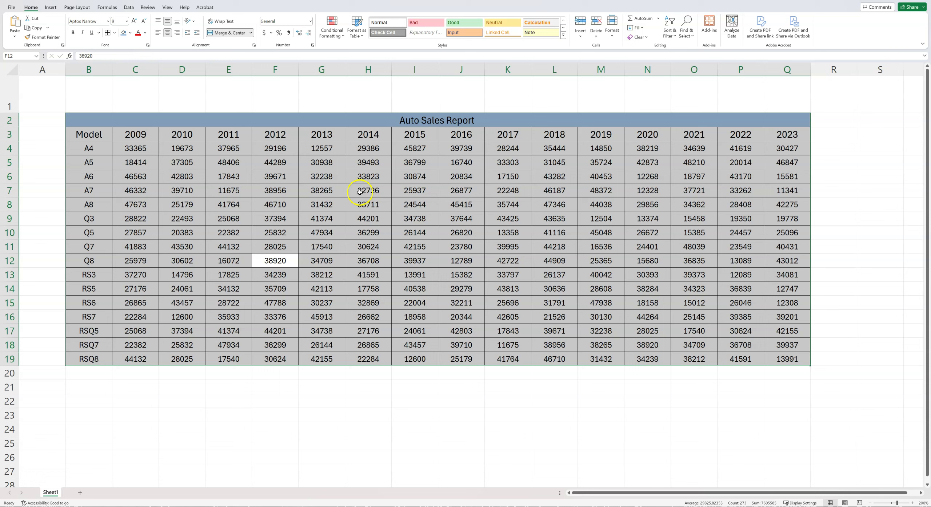
pyautogui.click(372, 190)
pyautogui.moveTo(368, 120); pyautogui.dragTo(359, 355)
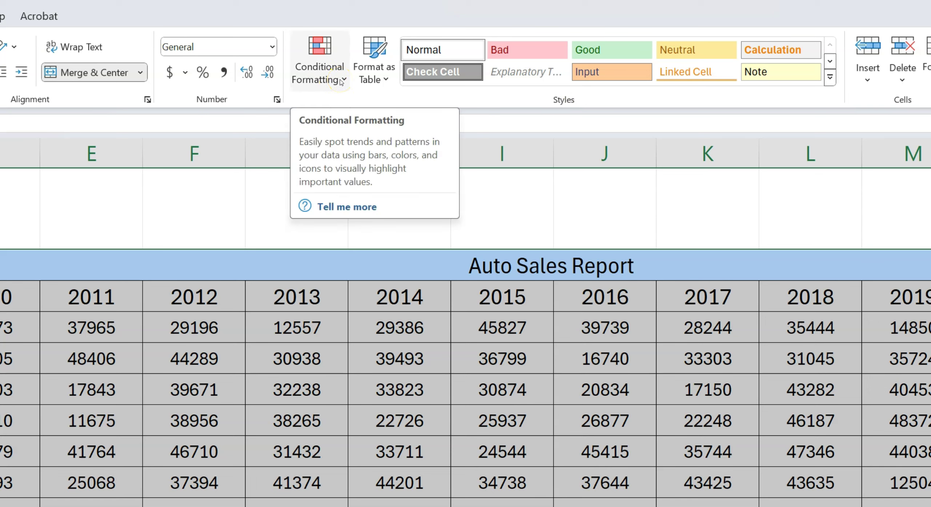
pyautogui.click(341, 80)
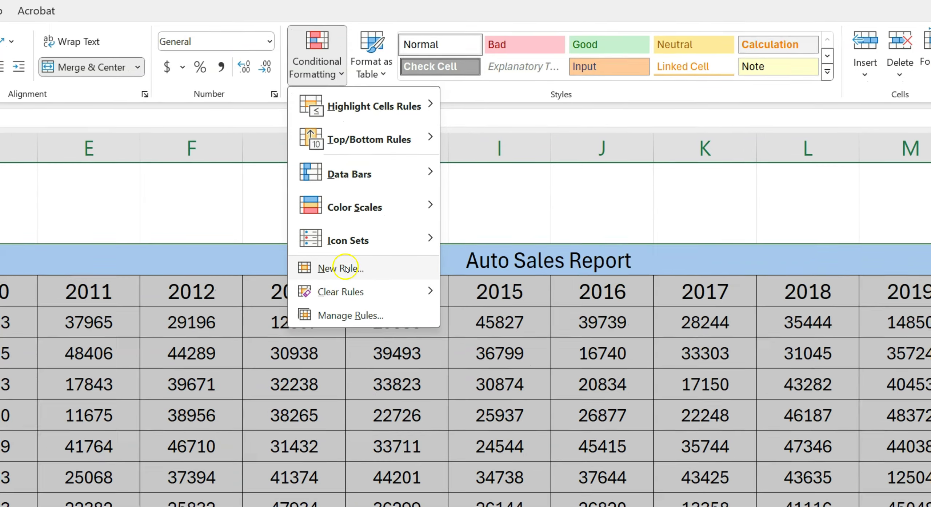
pyautogui.click(343, 274)
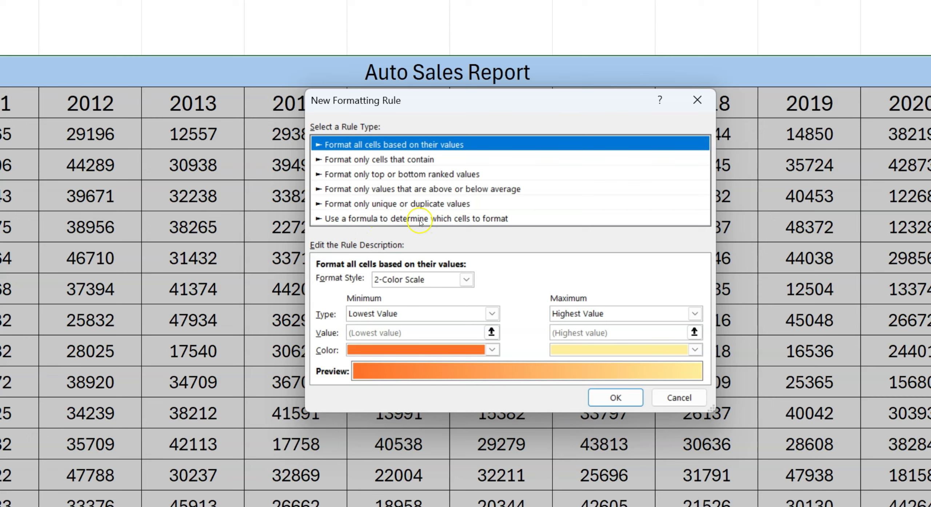
# Choose the formula-based rule type and enter =CELL("row")=ROW() as the rule formula
pyautogui.click(518, 218)
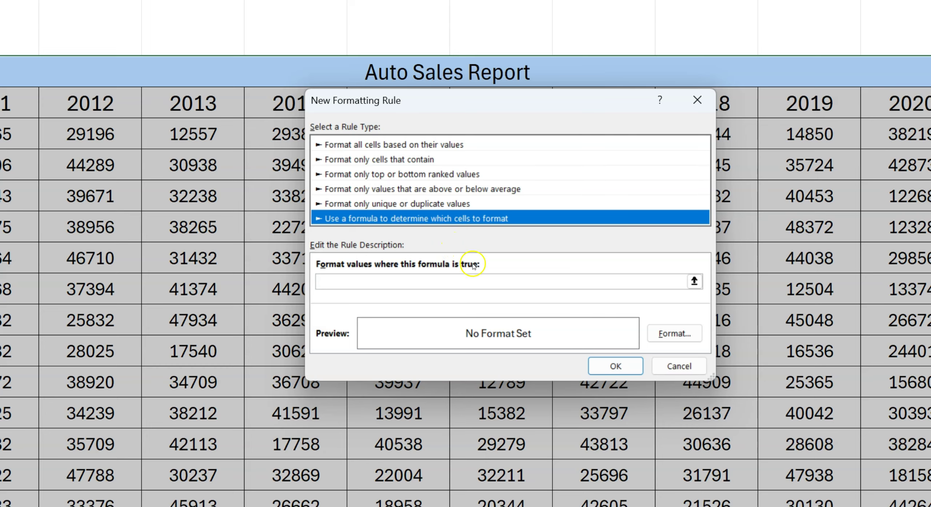
pyautogui.click(349, 281)
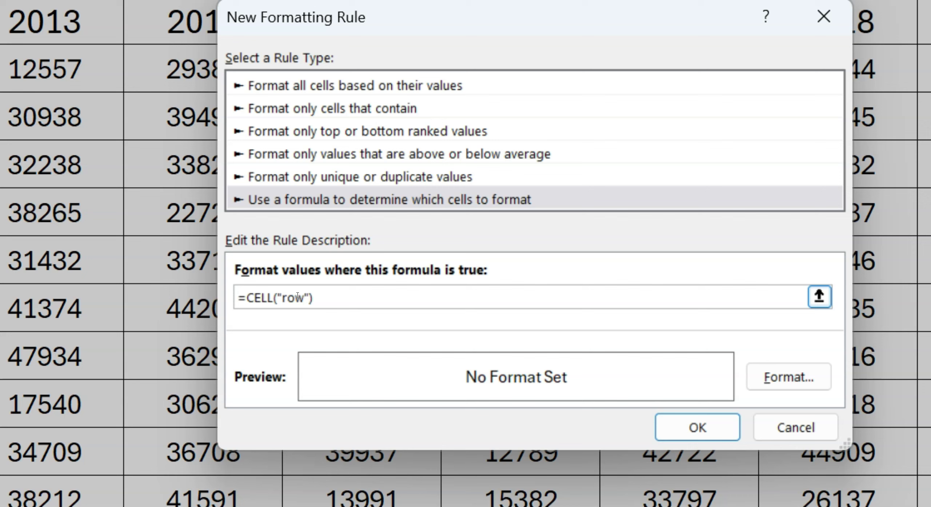
pyautogui.write('ROW(')
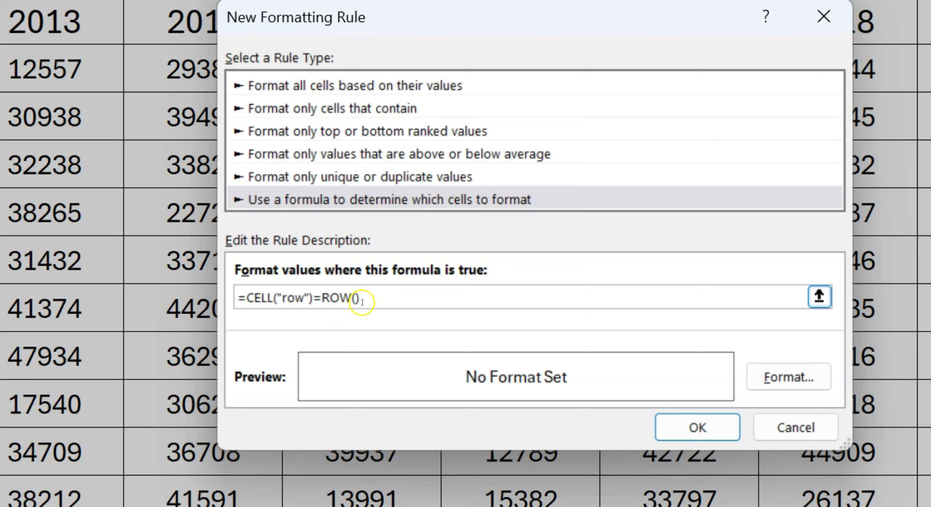
pyautogui.moveTo(370, 298); pyautogui.dragTo(237, 298)
pyautogui.click(401, 297)
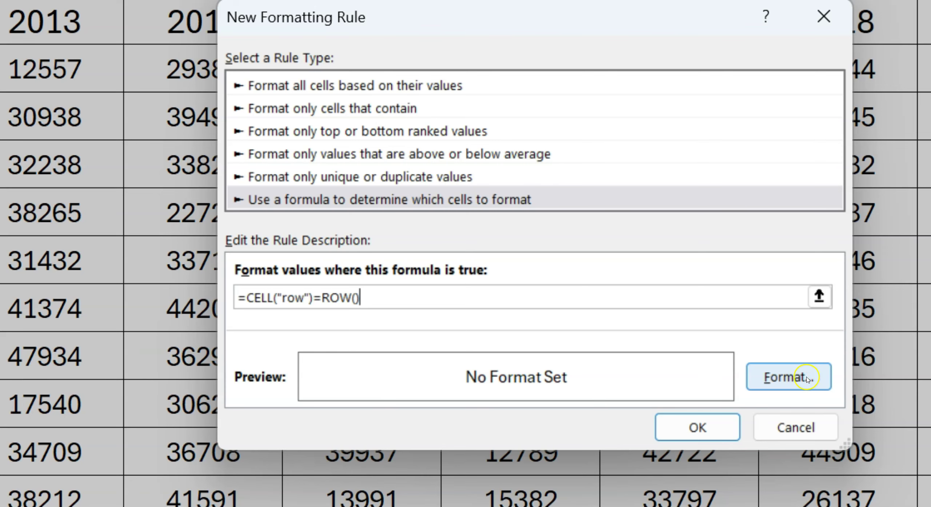
# Set the row rule's format to a light peach background fill
pyautogui.click(784, 378)
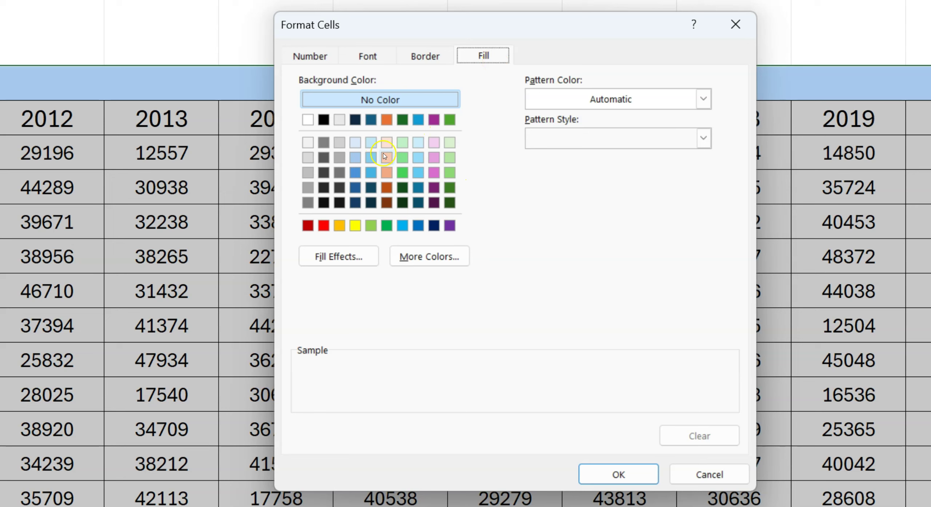
pyautogui.click(387, 159)
pyautogui.click(390, 152)
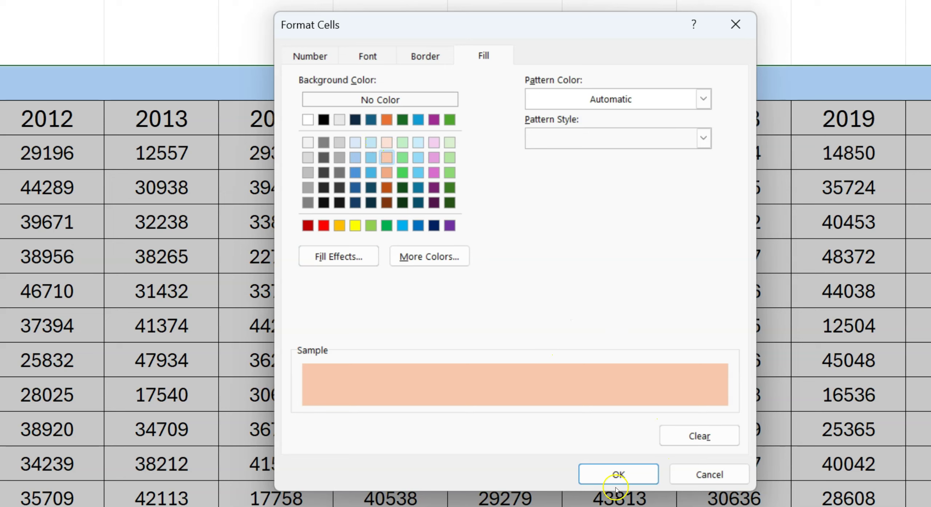
pyautogui.click(618, 477)
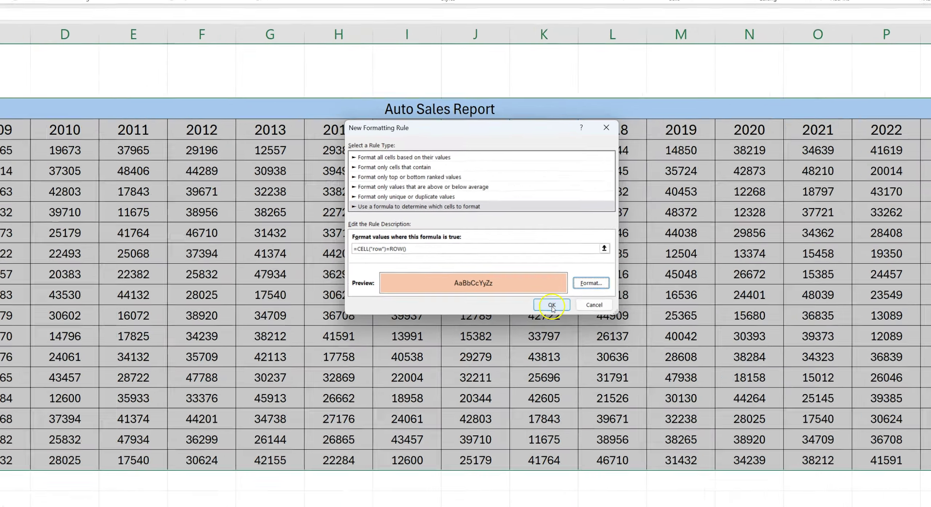
# Apply the peach row rule, then select cells in the Q3, RS3 and Q5 rows to test it
pyautogui.click(631, 412)
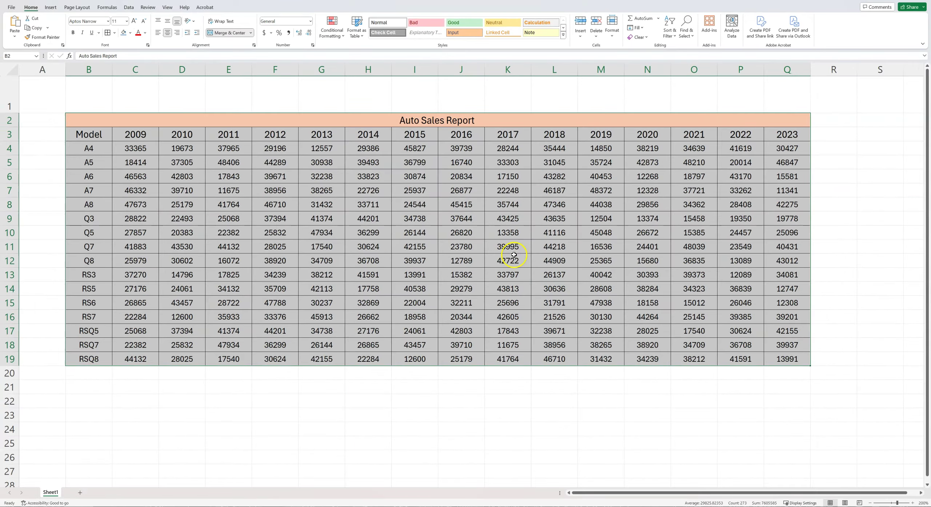
pyautogui.click(291, 221)
pyautogui.click(373, 222)
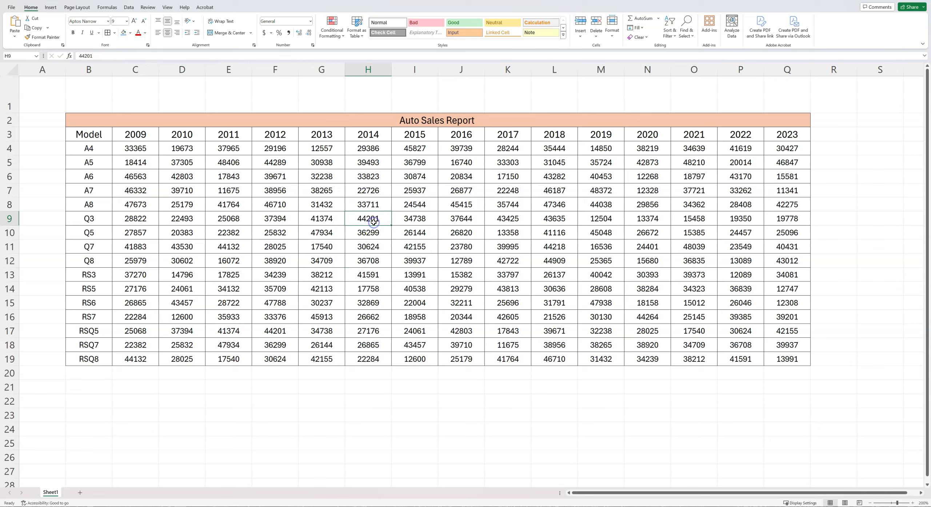
pyautogui.click(231, 221)
pyautogui.click(240, 274)
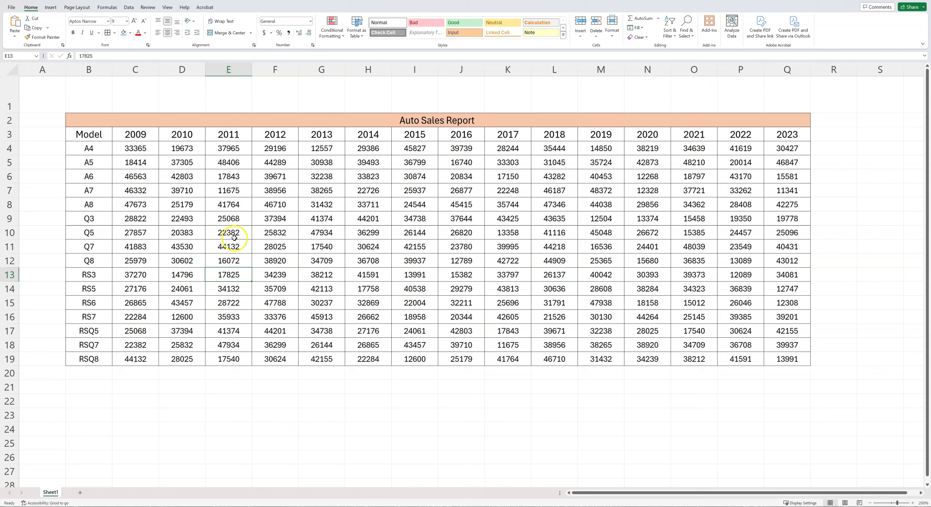
pyautogui.click(234, 238)
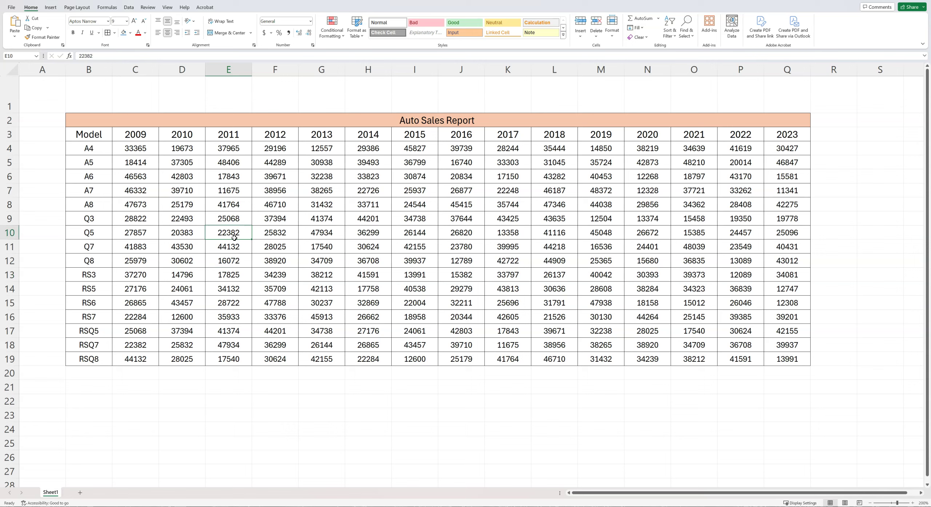
pyautogui.click(220, 236)
pyautogui.moveTo(251, 240); pyautogui.dragTo(250, 246)
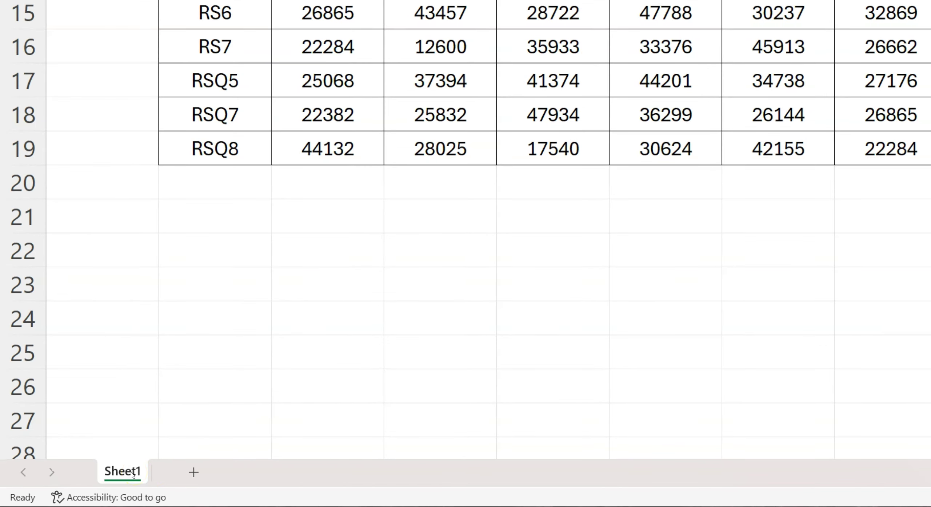
# Use View Code on the Sheet1 tab to open its code module
pyautogui.rightClick(132, 475)
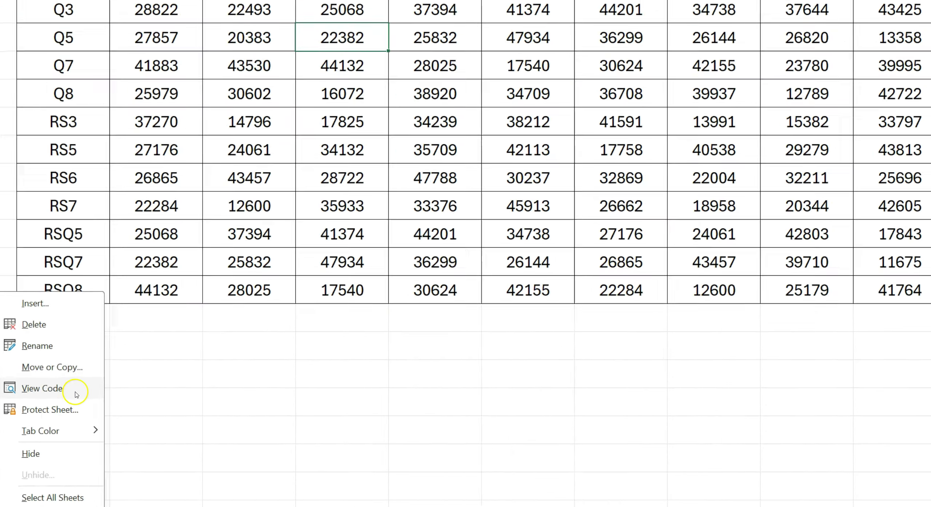
pyautogui.click(76, 395)
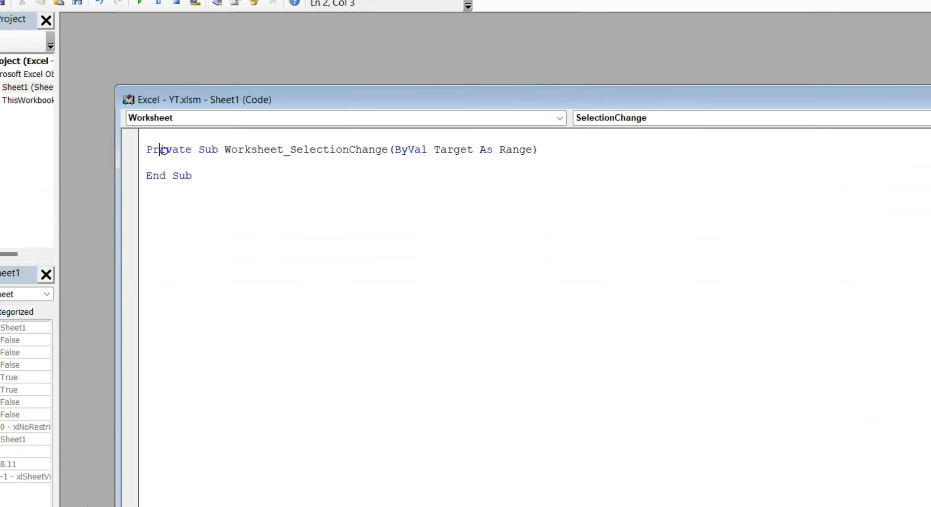
# Add the line Target.Calculate inside the Worksheet_SelectionChange procedure
pyautogui.moveTo(195, 155)
pyautogui.mouseDown()
pyautogui.moveTo(217, 153)
pyautogui.moveTo(217, 171)
pyautogui.moveTo(193, 173)
pyautogui.mouseUp()
pyautogui.click(203, 185)
pyautogui.click(157, 164)
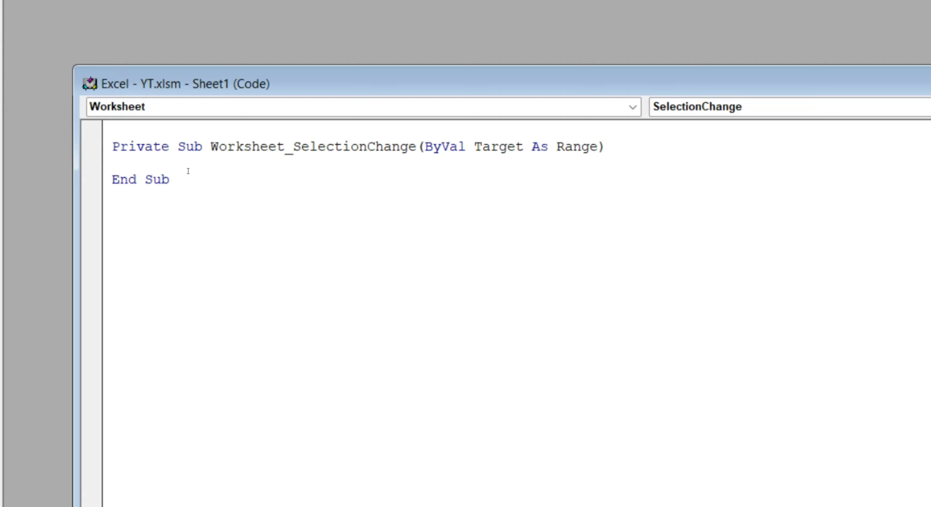
pyautogui.moveTo(143, 148); pyautogui.dragTo(111, 148)
pyautogui.click(172, 179)
pyautogui.click(153, 162)
pyautogui.write('target.Ca')
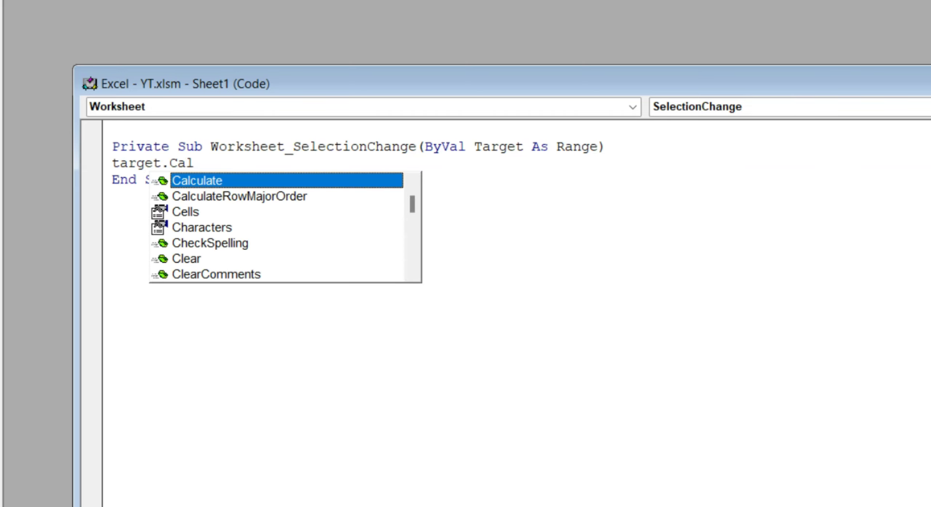
pyautogui.write('l')
pyautogui.press('Return')
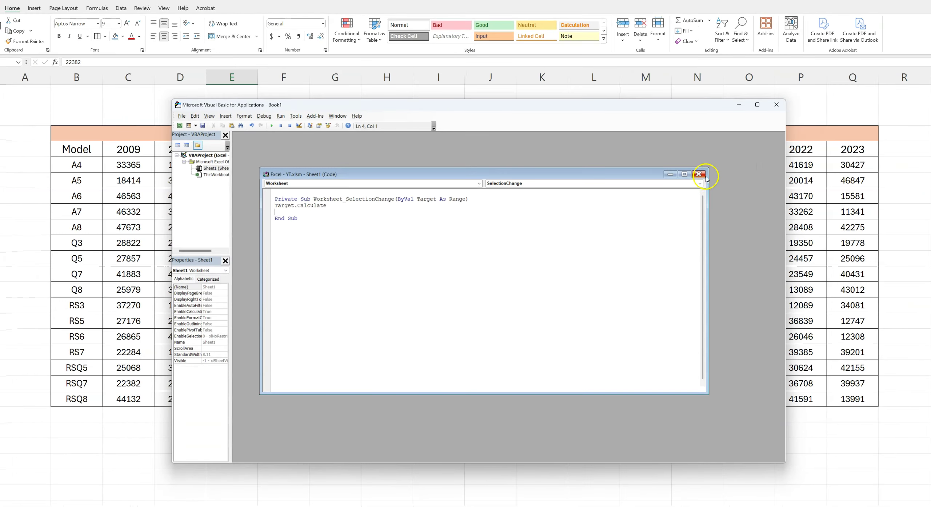
# Close the VBA editor and select cells in the Q7 and A8 rows to check the highlight
pyautogui.click(700, 175)
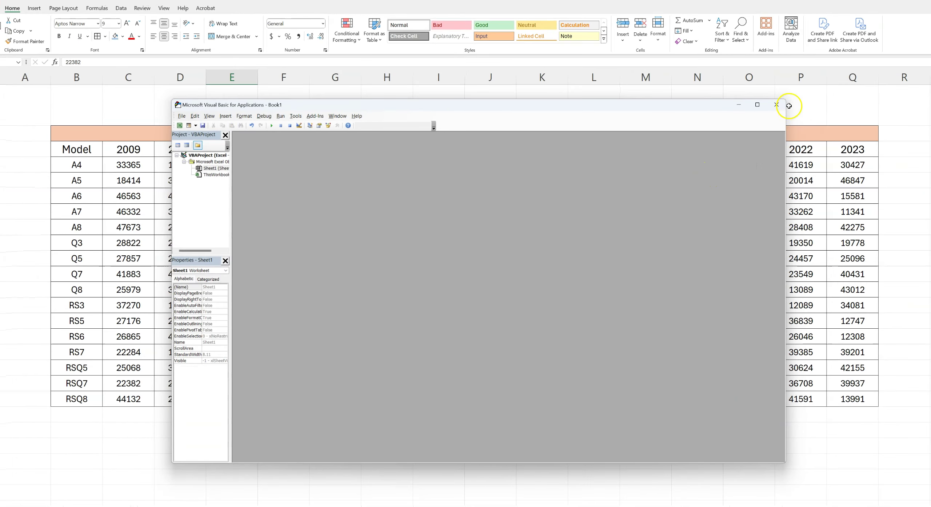
pyautogui.click(775, 105)
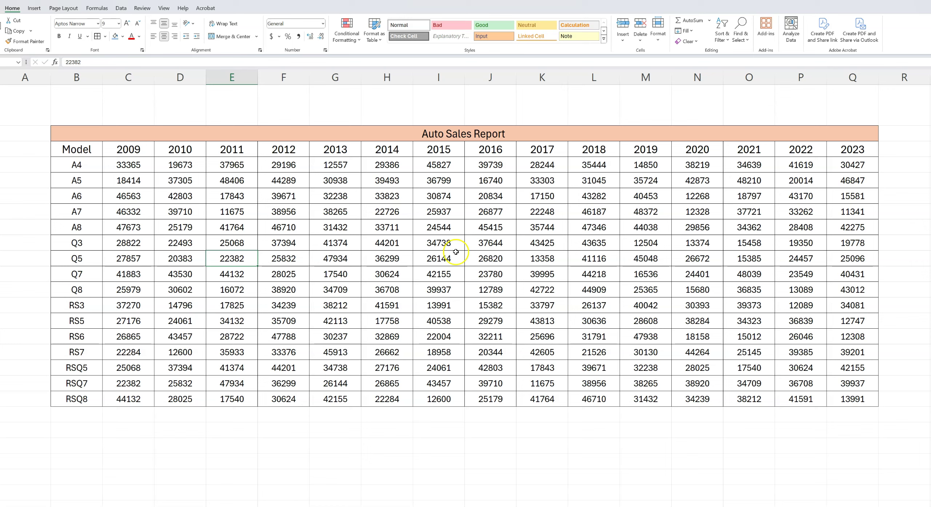
pyautogui.click(80, 276)
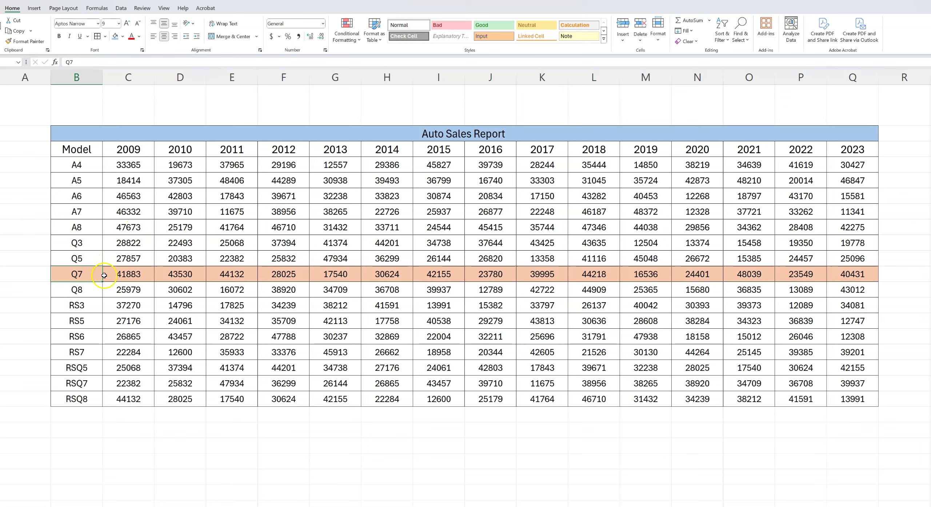
pyautogui.click(139, 336)
pyautogui.click(181, 226)
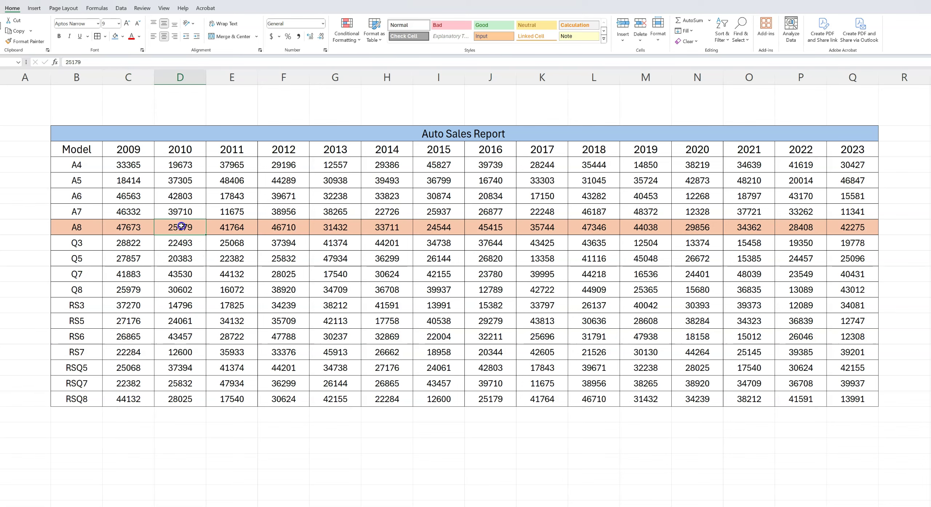
pyautogui.click(158, 290)
pyautogui.click(91, 231)
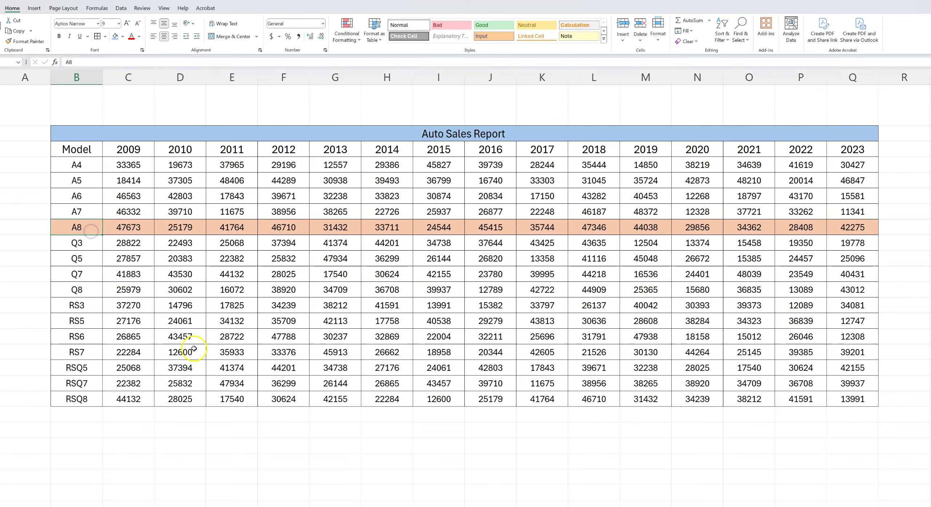
# Select cells in the Q8, A8, RS5, Q7 and A6 rows to confirm the peach row follows
pyautogui.click(221, 352)
pyautogui.click(239, 286)
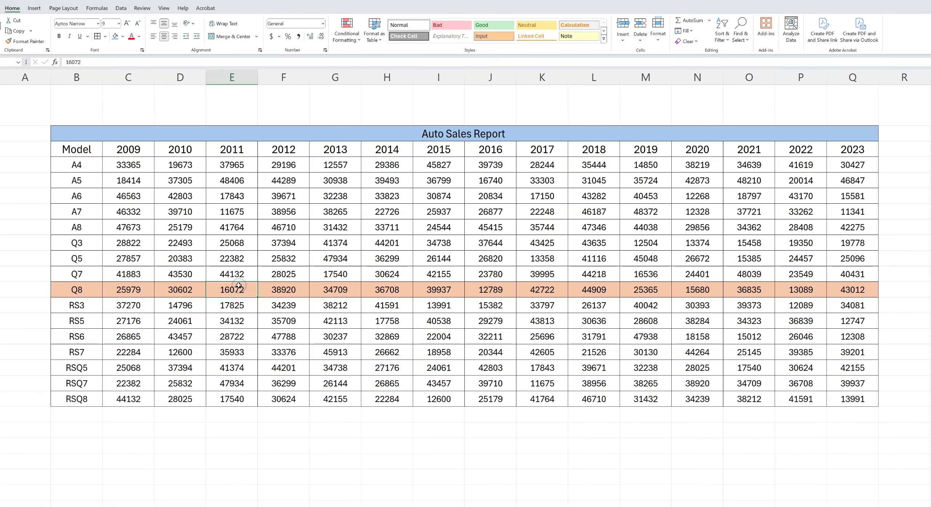
pyautogui.click(223, 244)
pyautogui.click(135, 223)
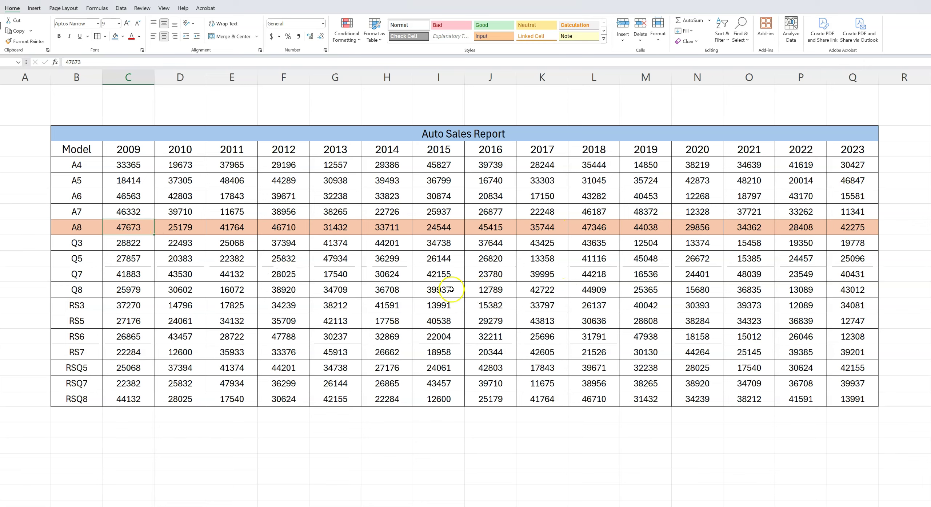
pyautogui.click(125, 321)
pyautogui.click(110, 366)
pyautogui.click(254, 274)
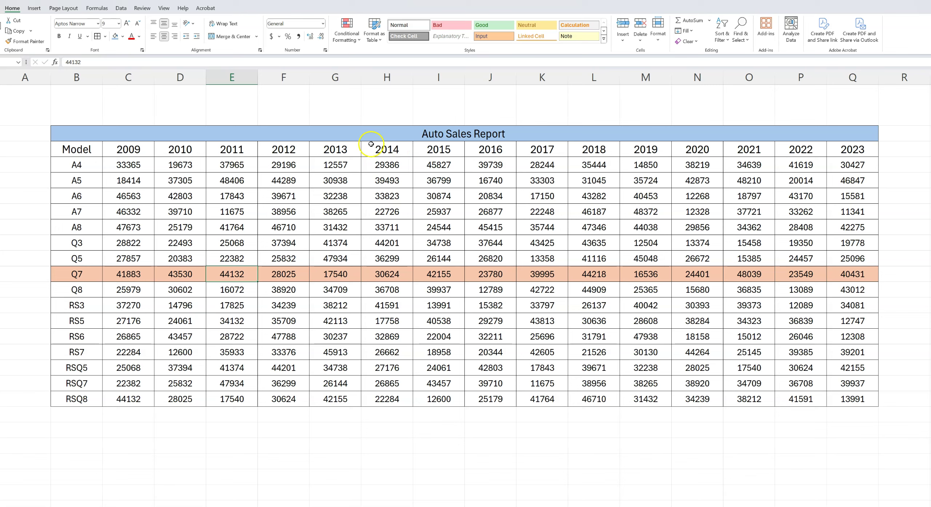
pyautogui.click(355, 192)
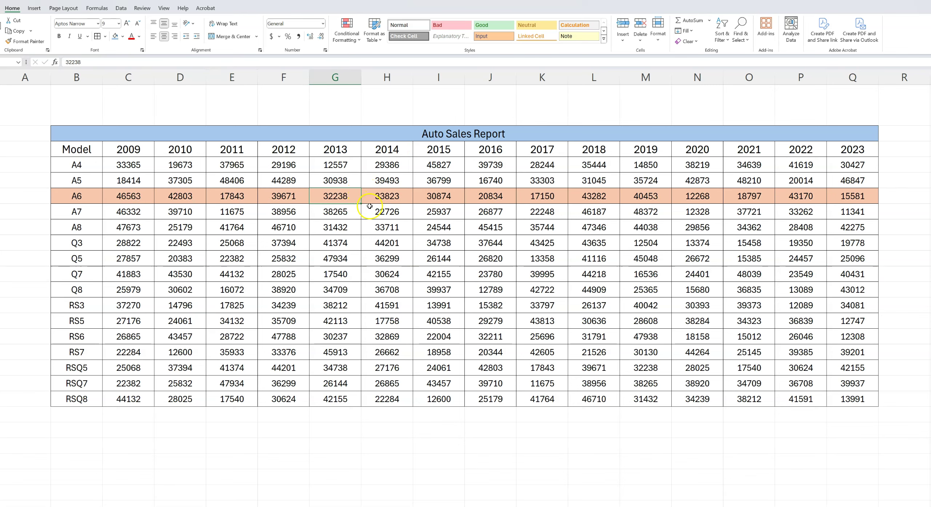
# Select the whole table with Ctrl+A and start another new conditional formatting rule
pyautogui.hotkey('ctrl', 'a')
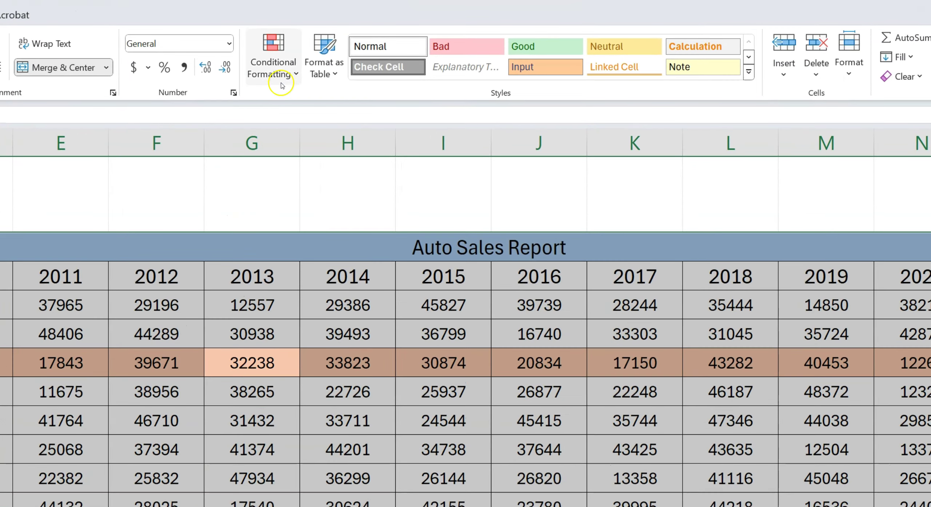
pyautogui.click(285, 76)
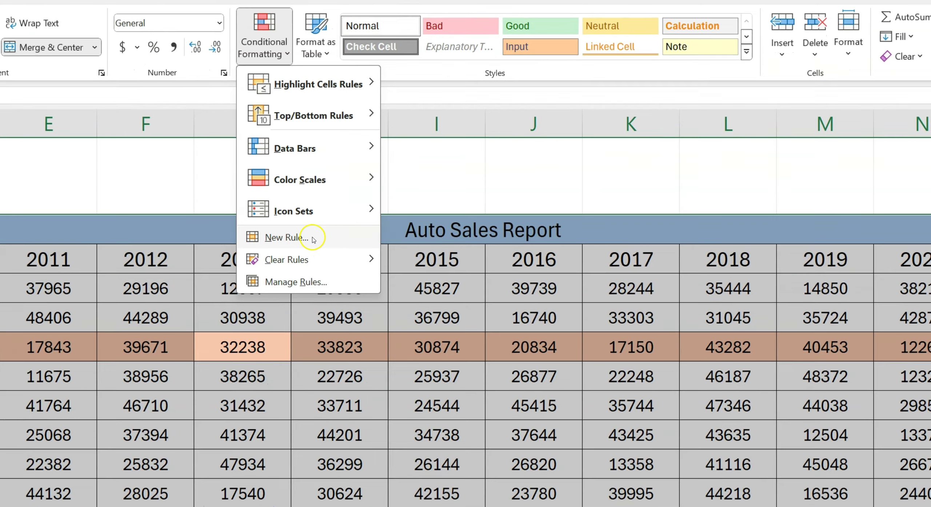
pyautogui.click(309, 257)
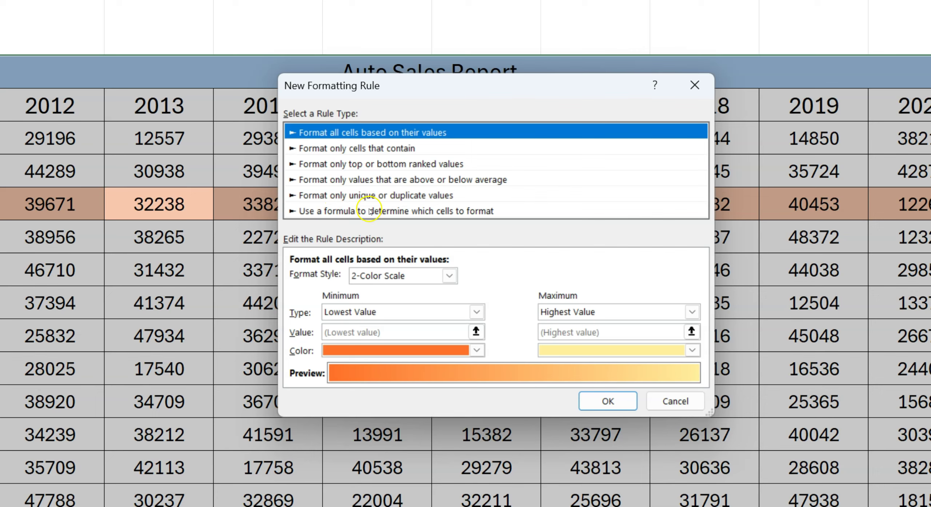
# Pick the formula rule type and enter =CELL("col")=COLUMN() as its formula
pyautogui.click(504, 211)
pyautogui.click(389, 278)
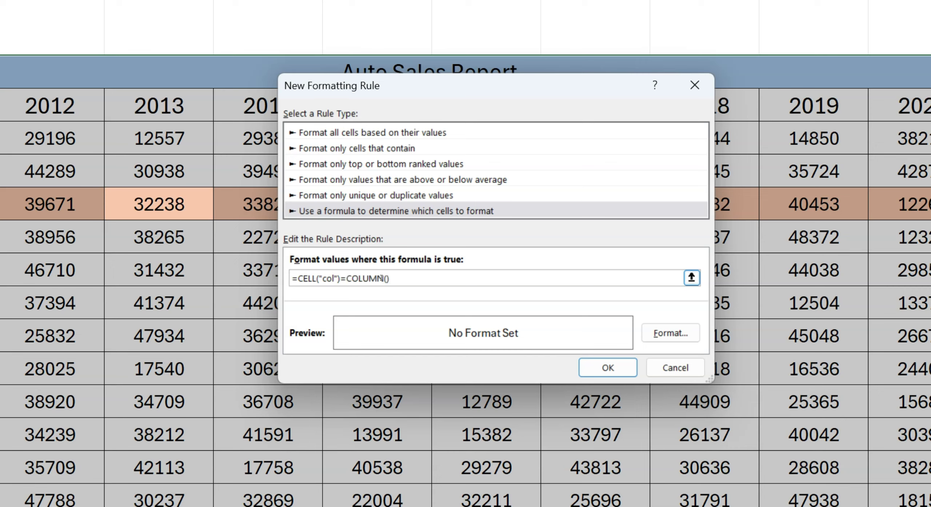
pyautogui.click(446, 274)
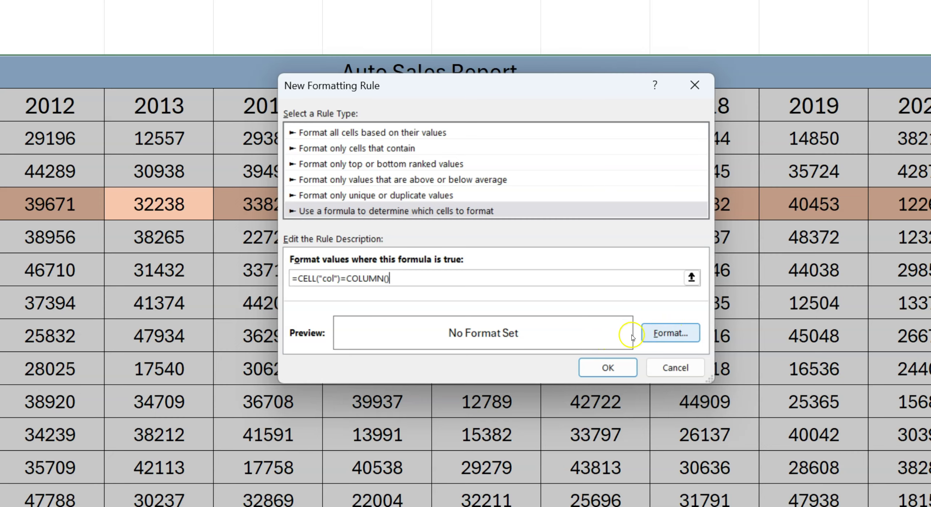
# Give the column rule a light green fill, apply it, and test it on the 2014 column
pyautogui.click(656, 338)
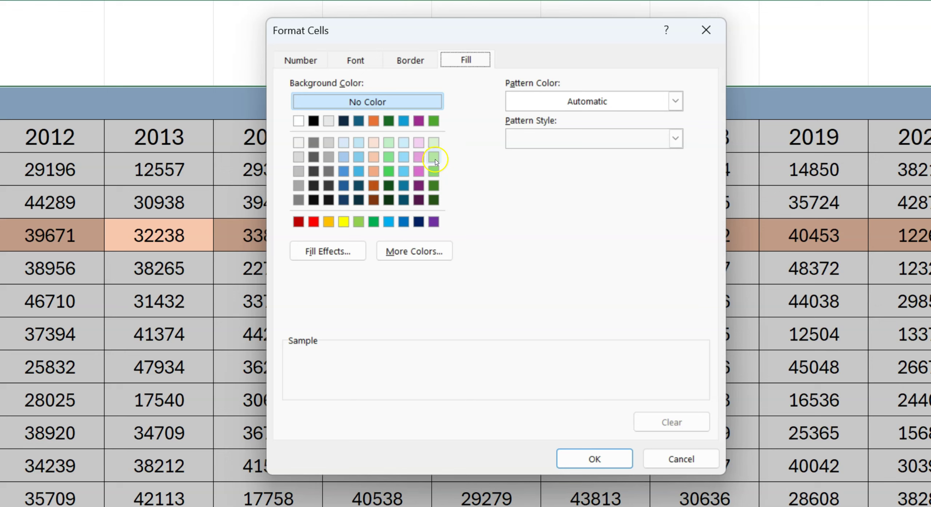
pyautogui.click(434, 158)
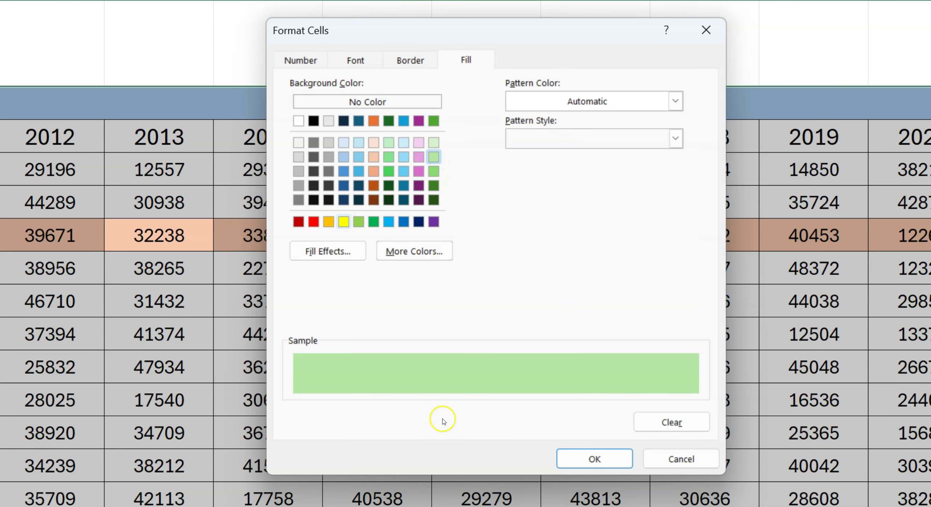
pyautogui.click(606, 464)
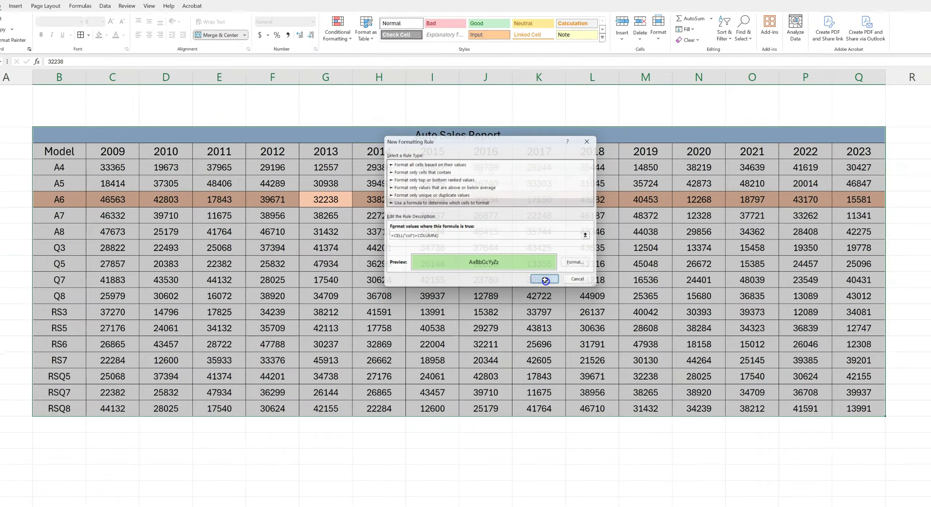
pyautogui.click(607, 399)
pyautogui.click(391, 247)
# Pick cells in the 2017 and 2014 columns, including RS5's 2014 value, to test the highlights
pyautogui.click(283, 307)
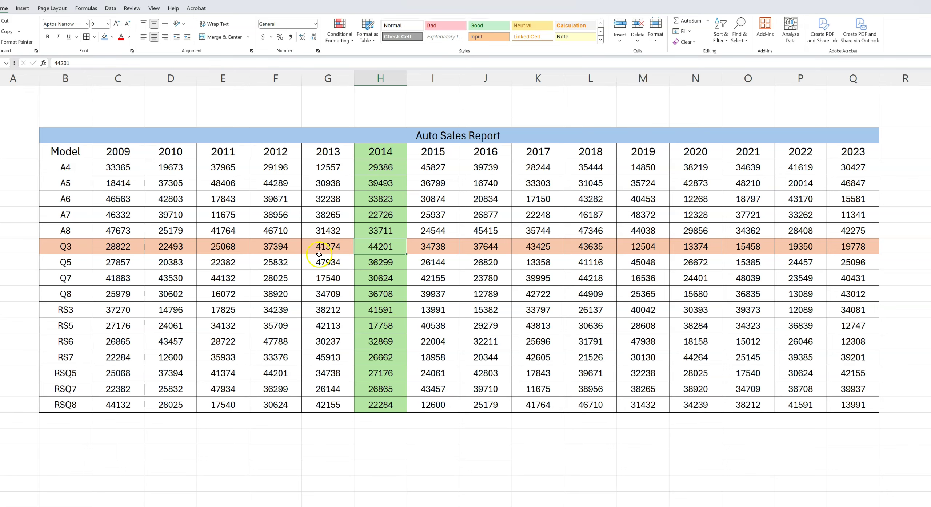
pyautogui.click(531, 309)
pyautogui.click(369, 262)
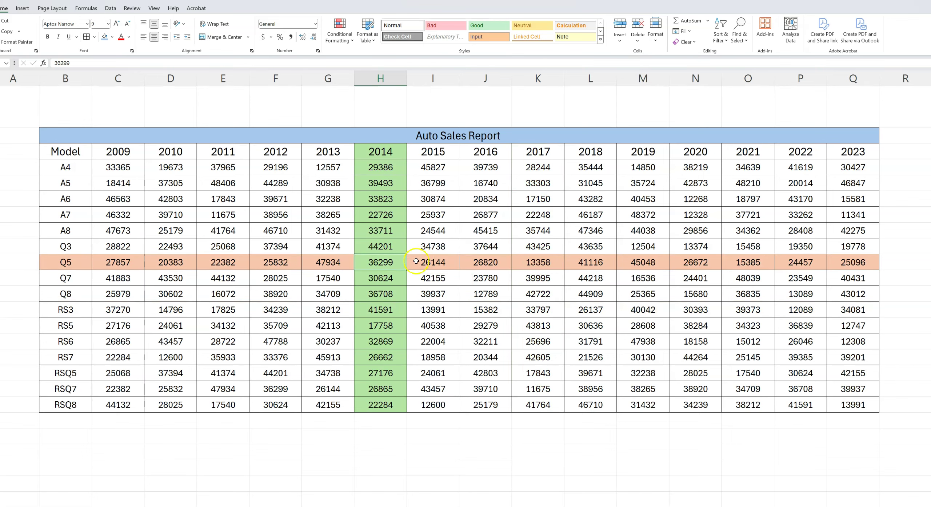
pyautogui.click(552, 217)
pyautogui.click(376, 329)
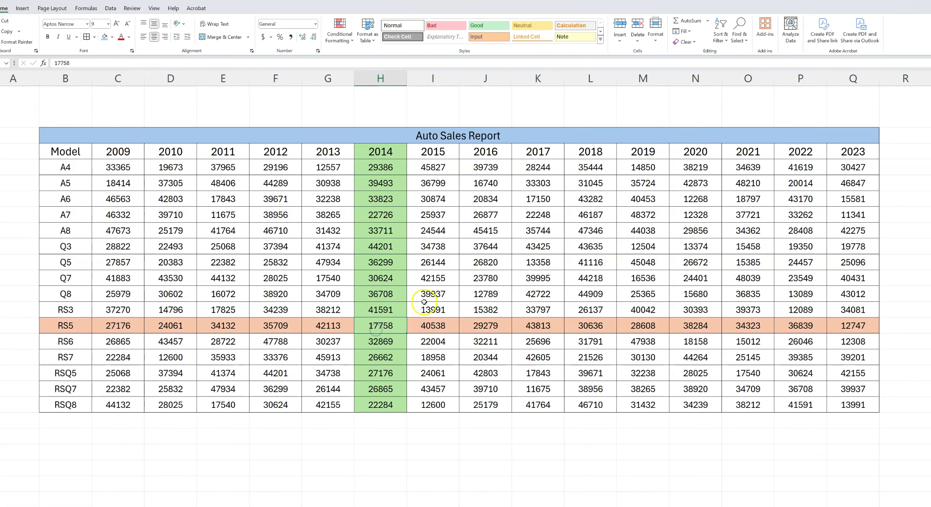
# Pick cells in the 2016, 2020, 2011 and 2013 columns, ending on RS5's 2013 value
pyautogui.click(478, 261)
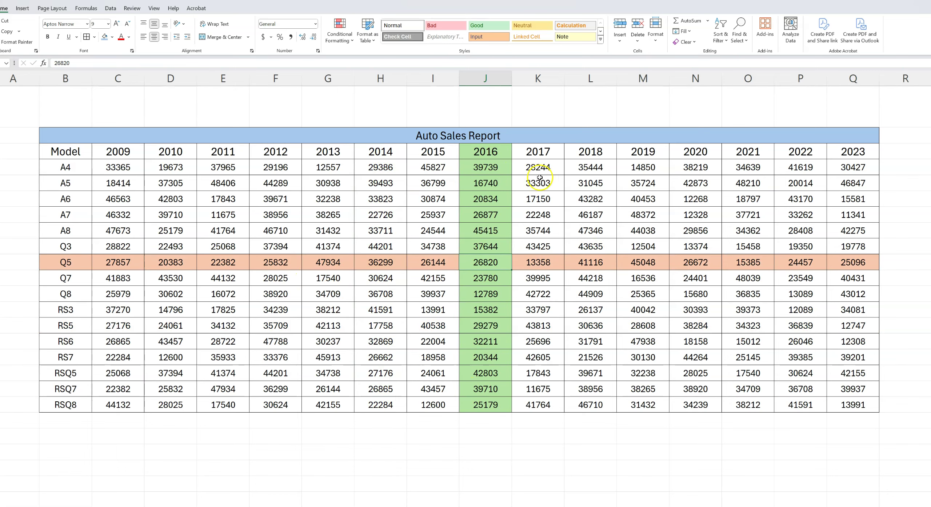
pyautogui.click(696, 351)
pyautogui.click(380, 325)
pyautogui.click(204, 248)
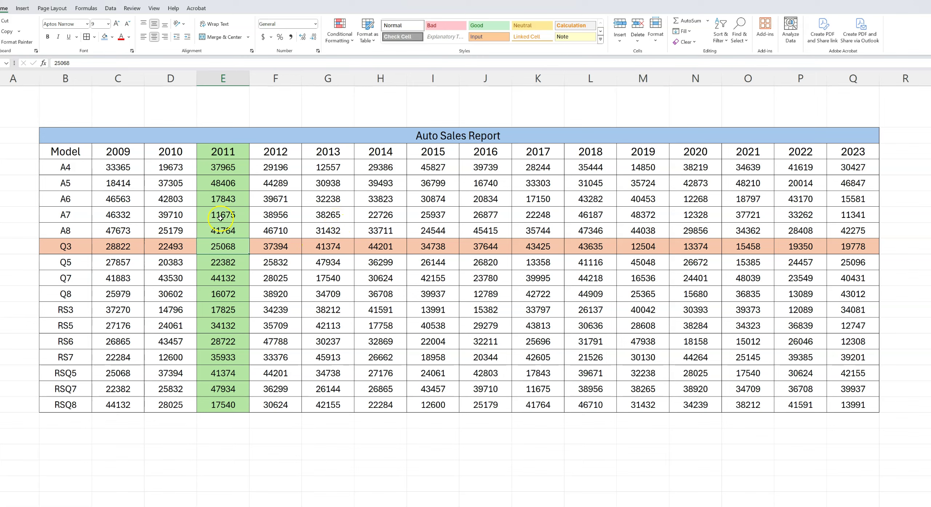
pyautogui.click(320, 331)
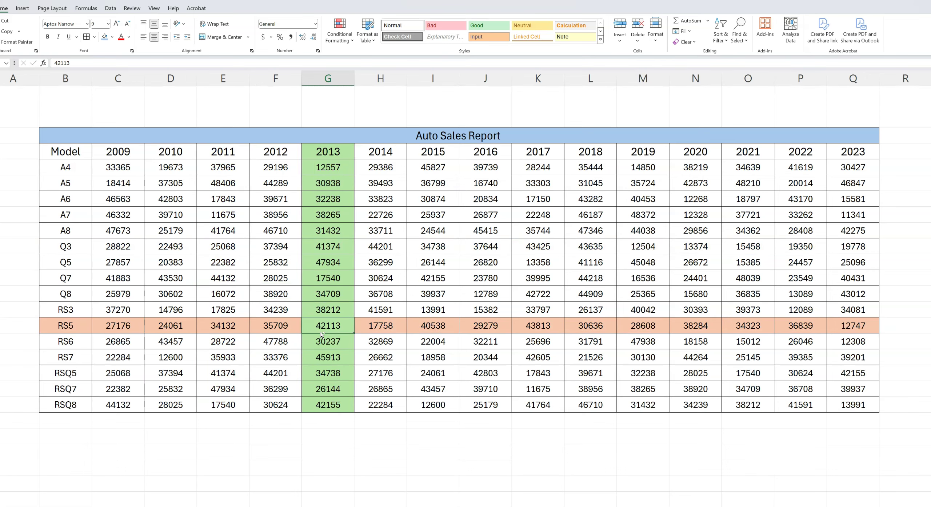
# Select the whole table with Ctrl+A and open Conditional Formatting's Manage Rules list
pyautogui.hotkey('ctrl', 'a')
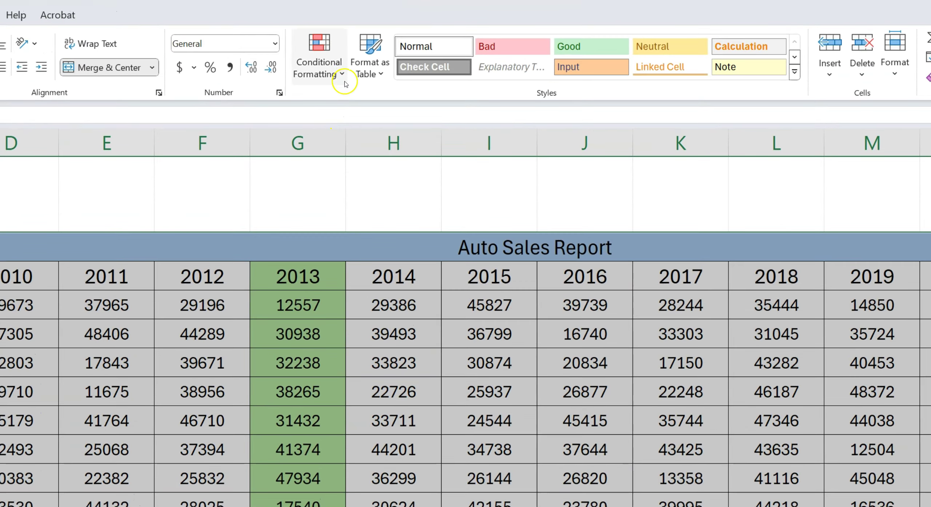
pyautogui.click(344, 82)
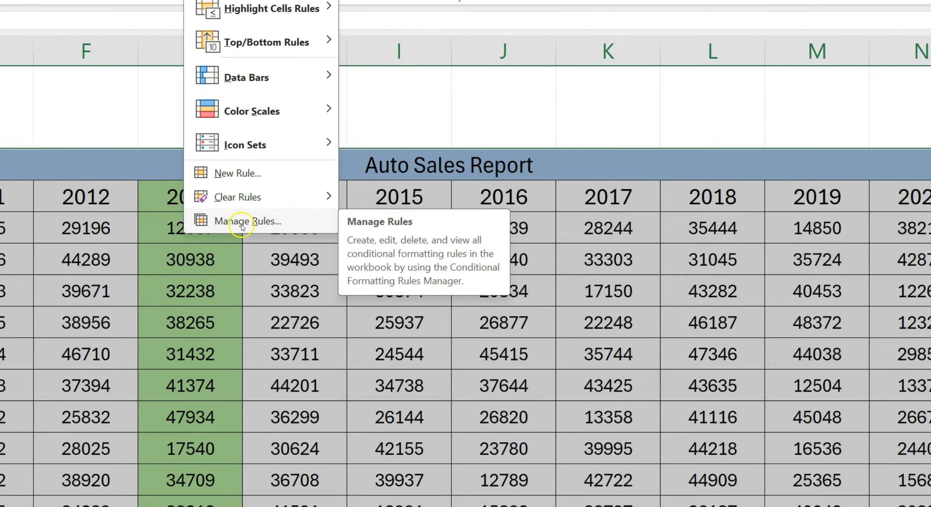
pyautogui.click(346, 299)
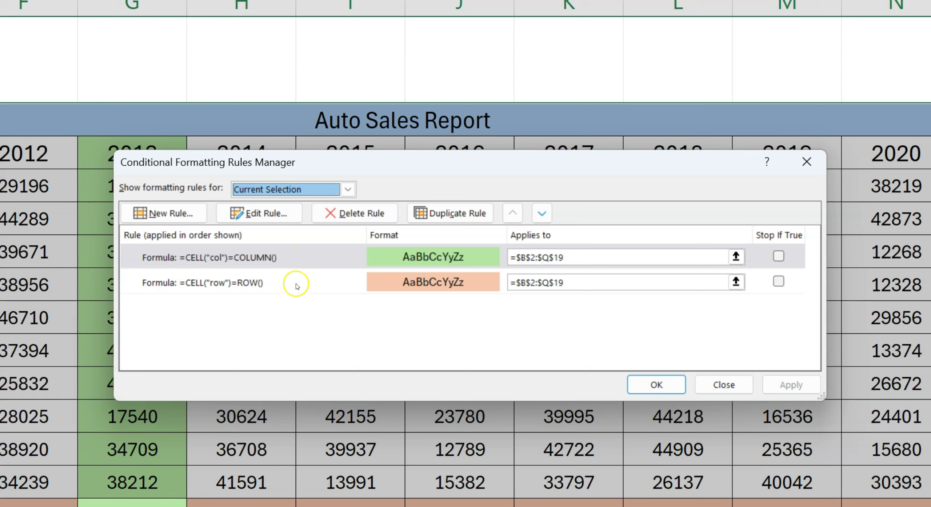
# Delete the =CELL("row")=ROW() peach row rule in the Rules Manager and confirm
pyautogui.click(225, 284)
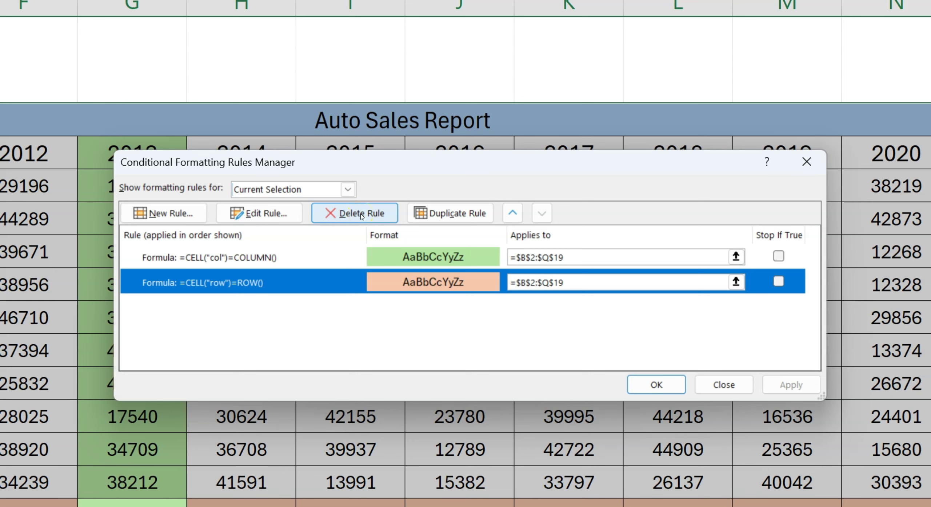
pyautogui.click(362, 217)
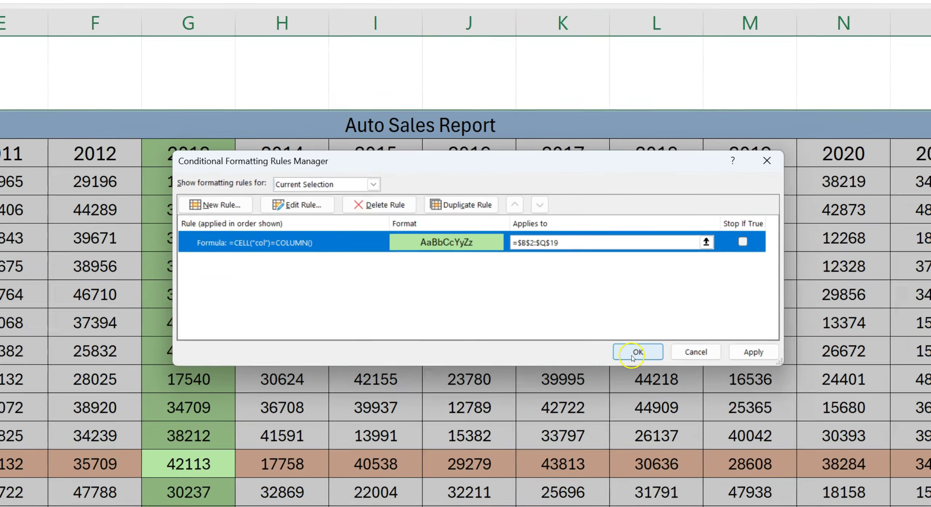
pyautogui.click(671, 392)
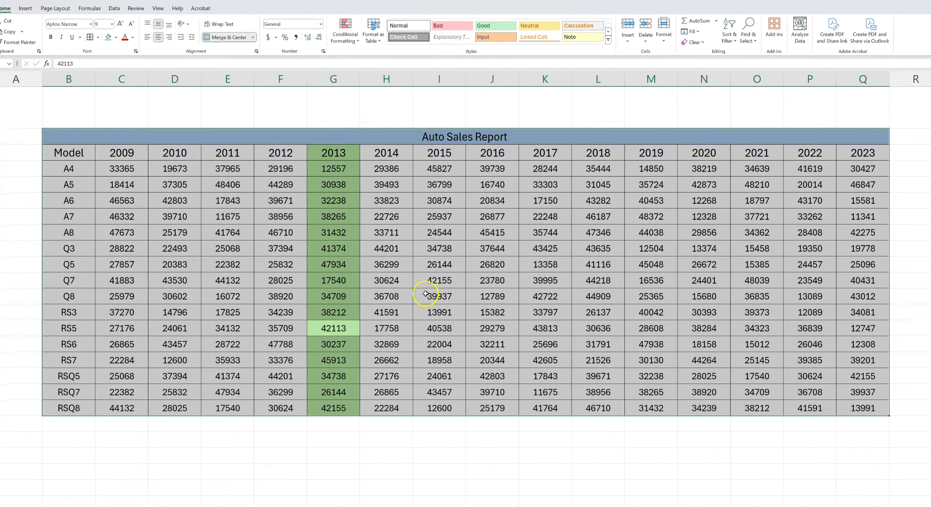
# Pick cells in the 2015, 2012, 2010 and 2011 columns, seeing only green column shading
pyautogui.click(417, 268)
pyautogui.click(291, 278)
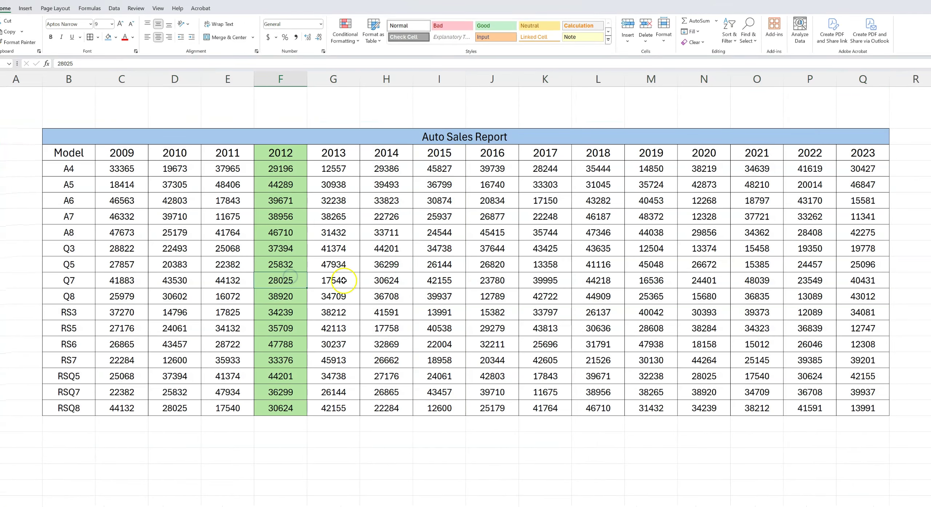
pyautogui.click(431, 285)
pyautogui.click(273, 281)
pyautogui.click(172, 265)
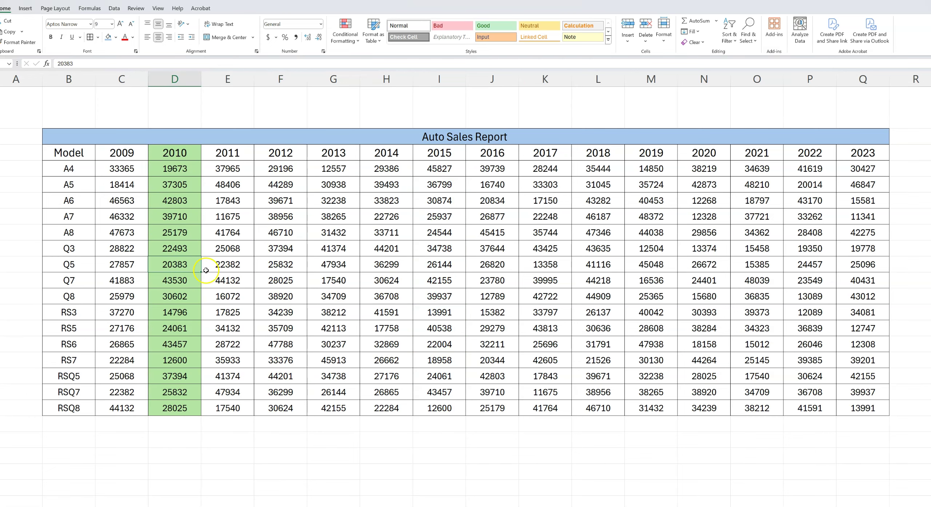
pyautogui.click(238, 279)
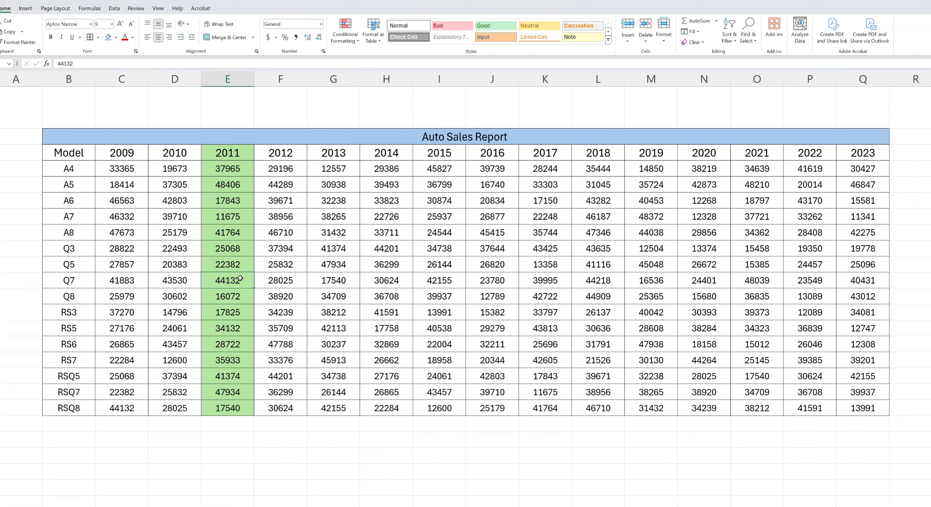